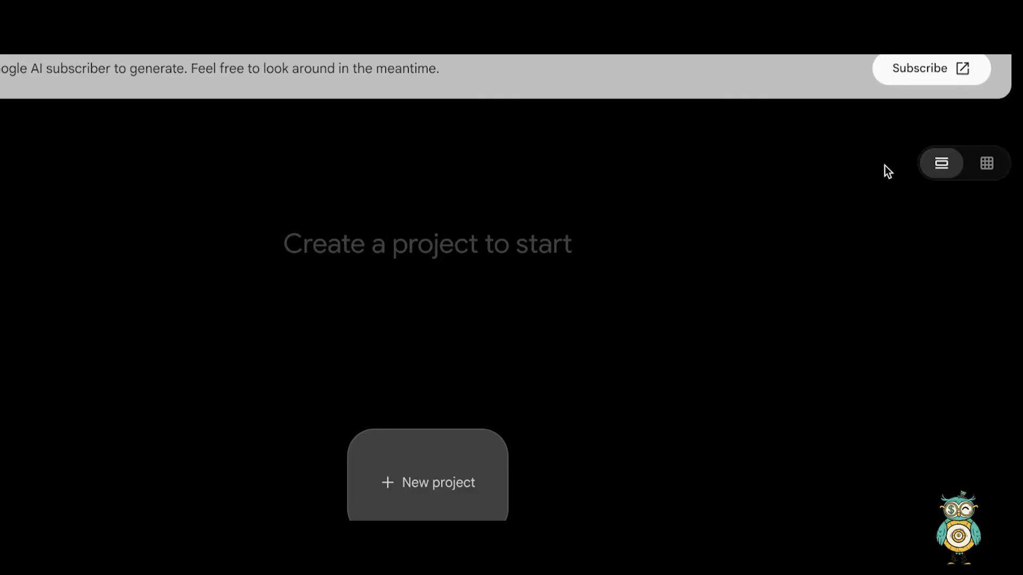
- Follow the subscription offer, then create a new project in Text to Video mode
click(913, 85)
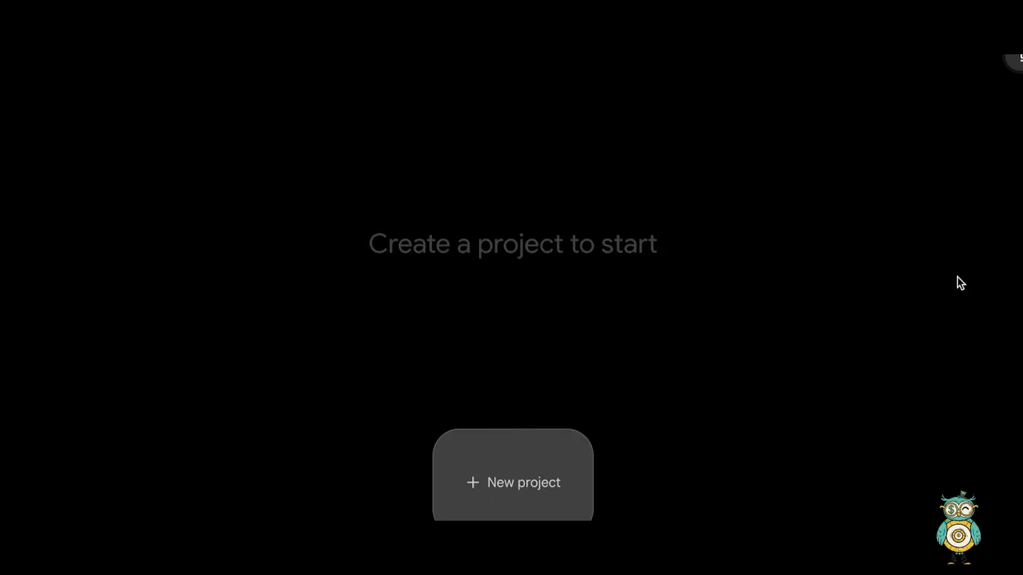
click(523, 440)
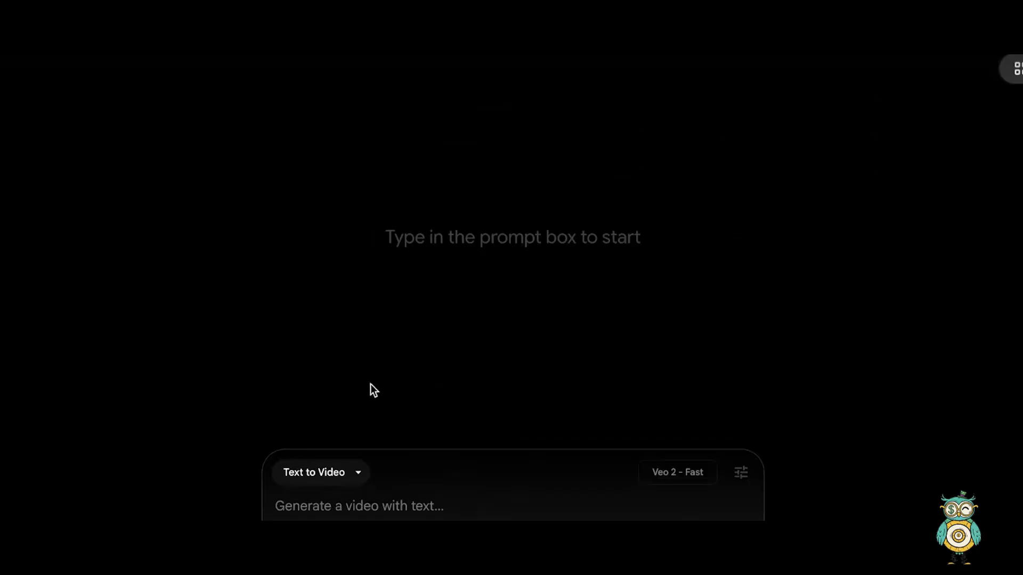
click(294, 474)
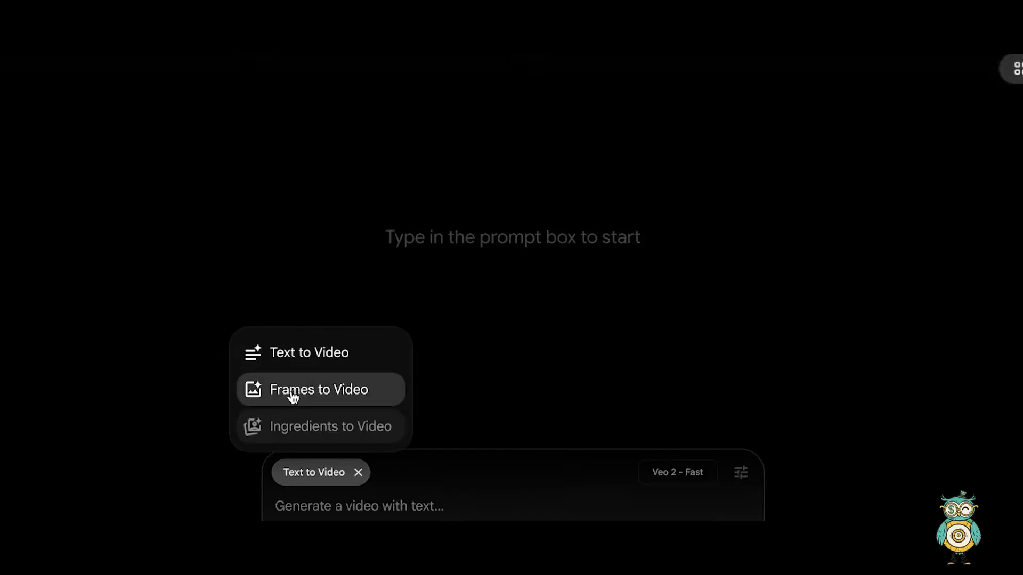
click(293, 348)
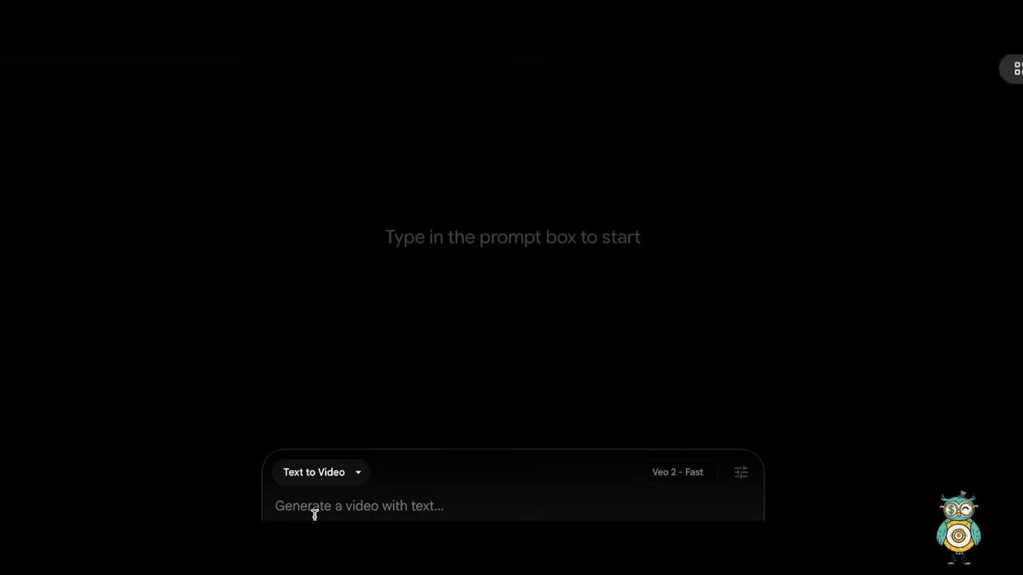
- Set the project's video generation model to Veo 3 - Fast (Text to Video)
click(741, 473)
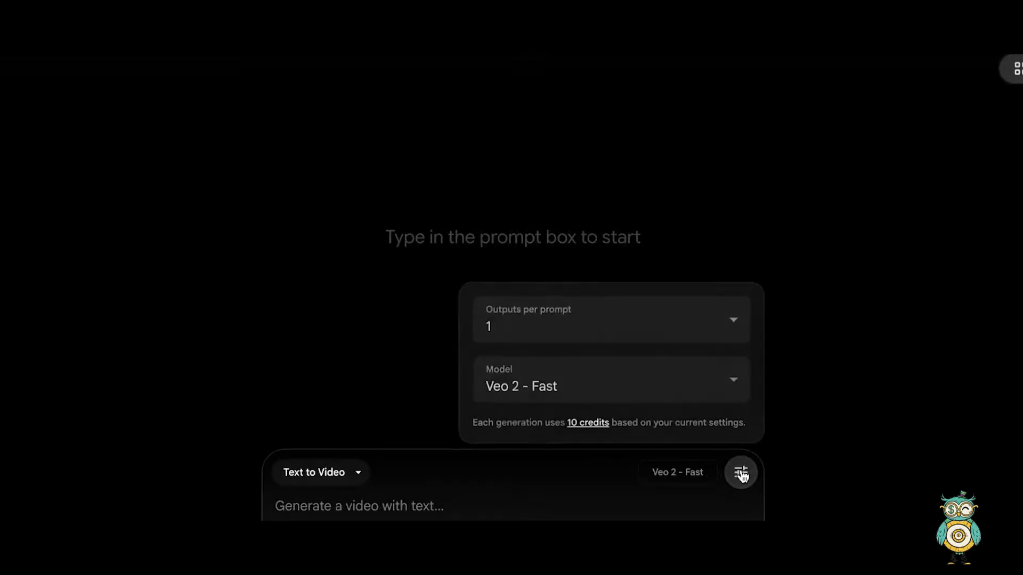
click(601, 318)
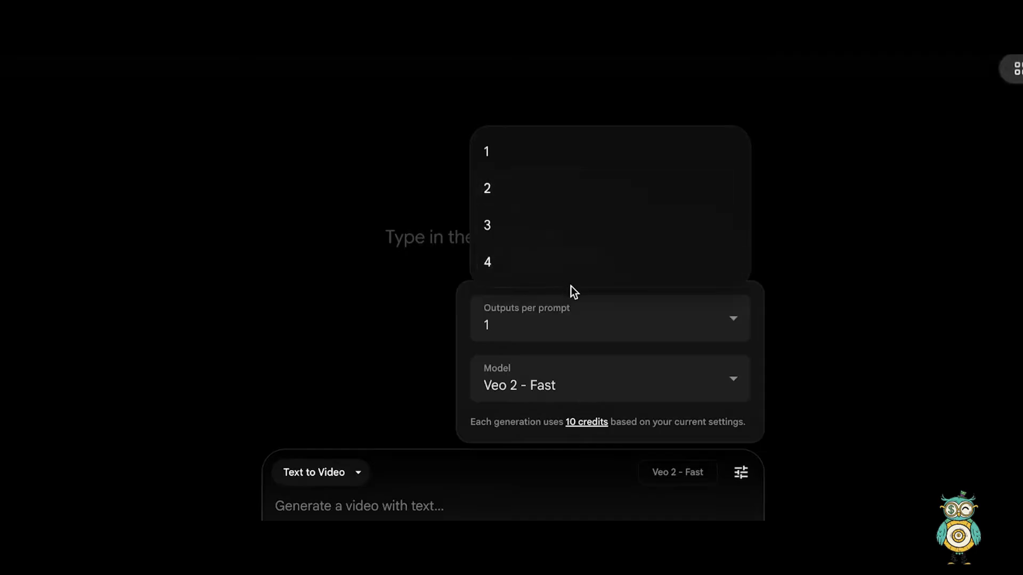
click(525, 383)
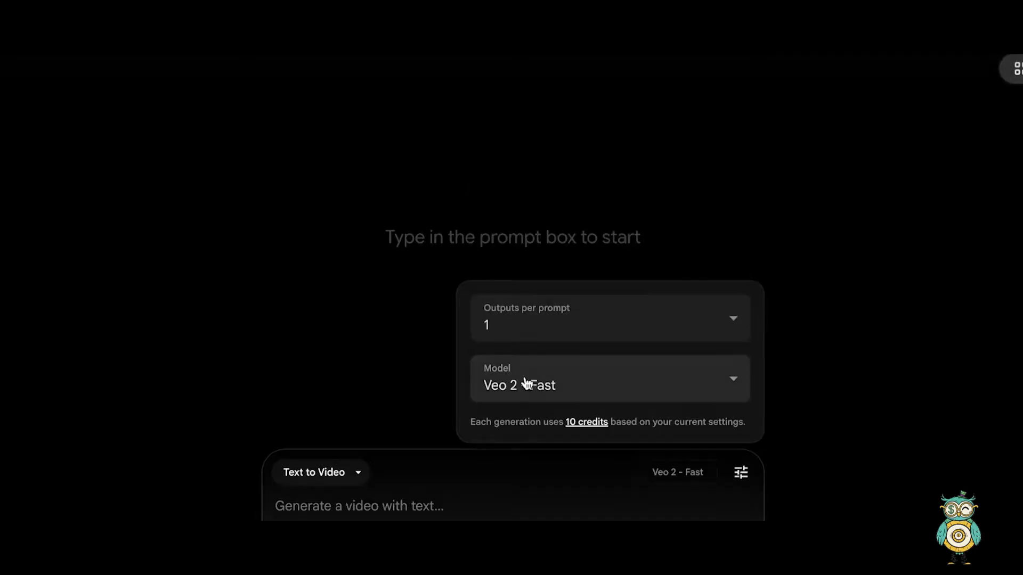
click(525, 378)
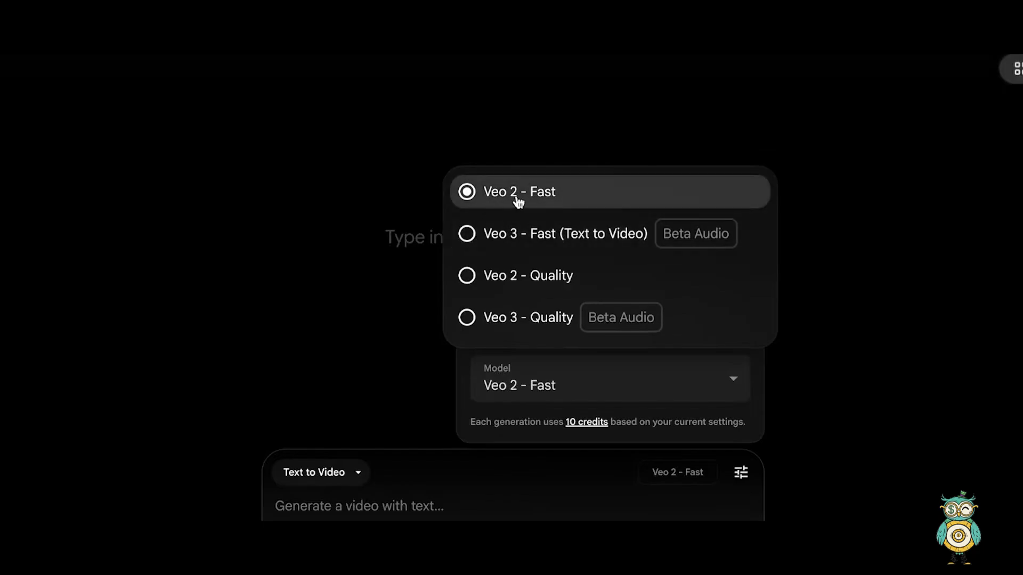
click(557, 241)
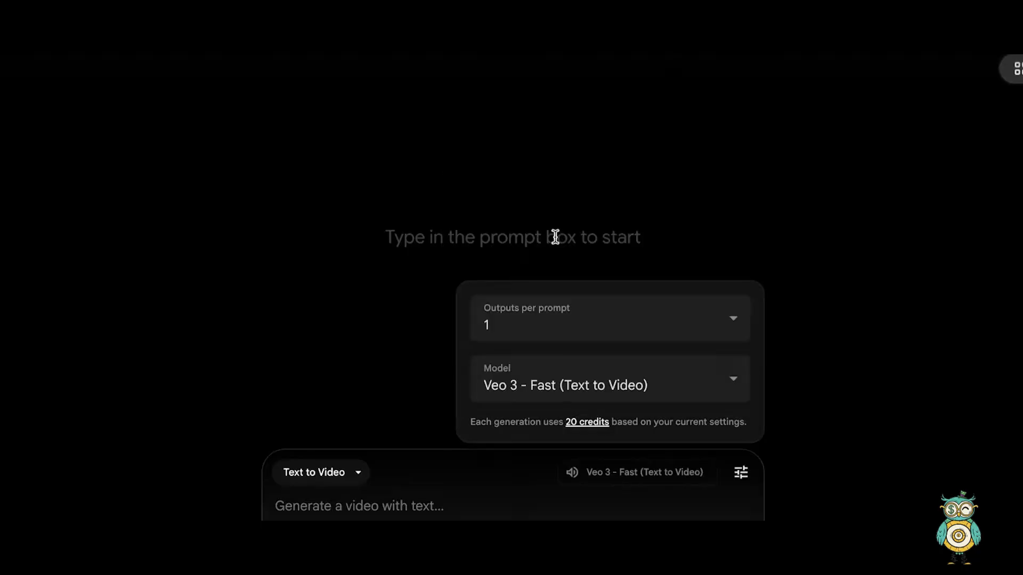
click(664, 395)
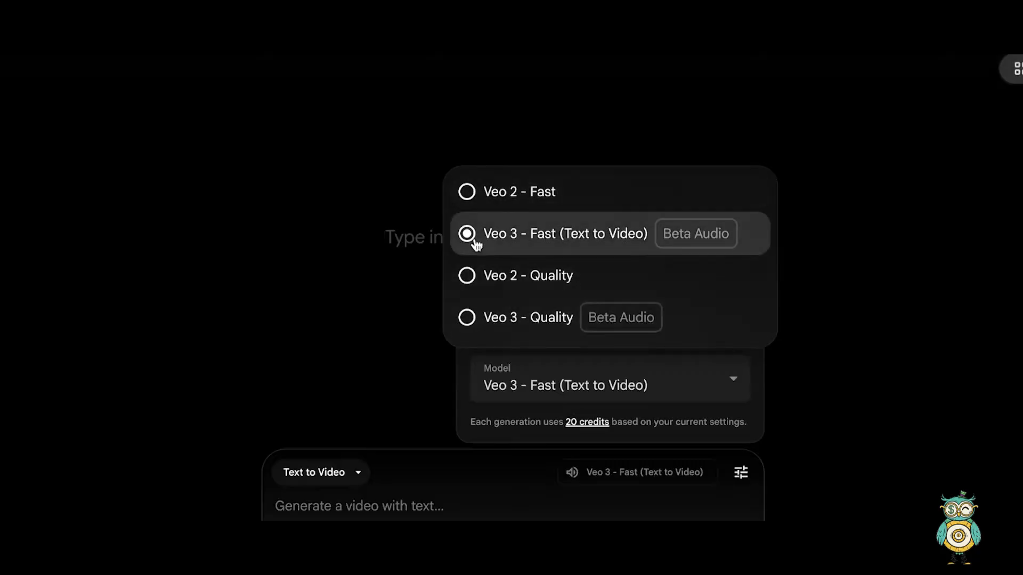
click(575, 240)
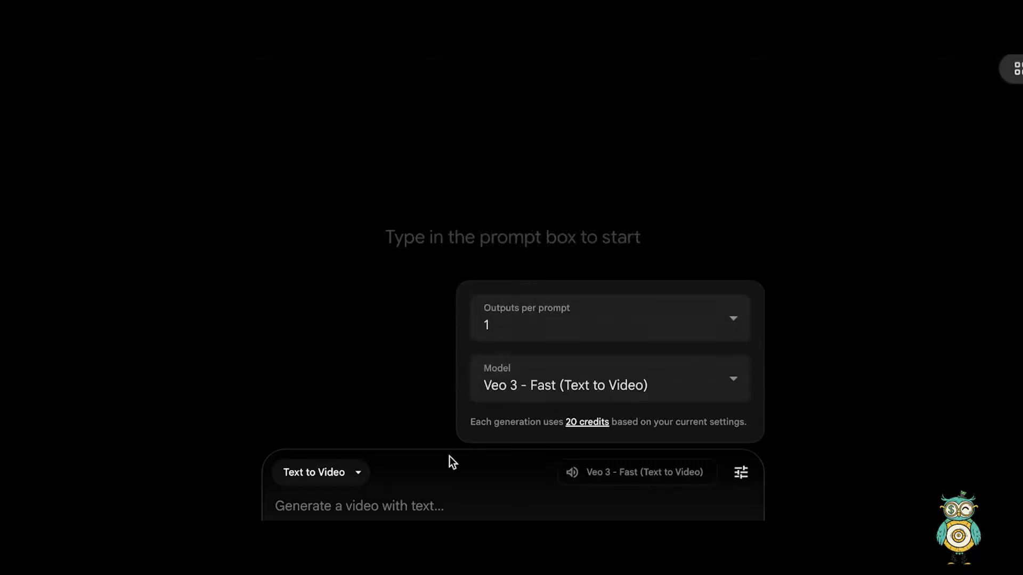
- Begin the video prompt with "My character is in her mid 20's, she 5'7, middle eastern, has olive skin, a beautiful"
click(418, 506)
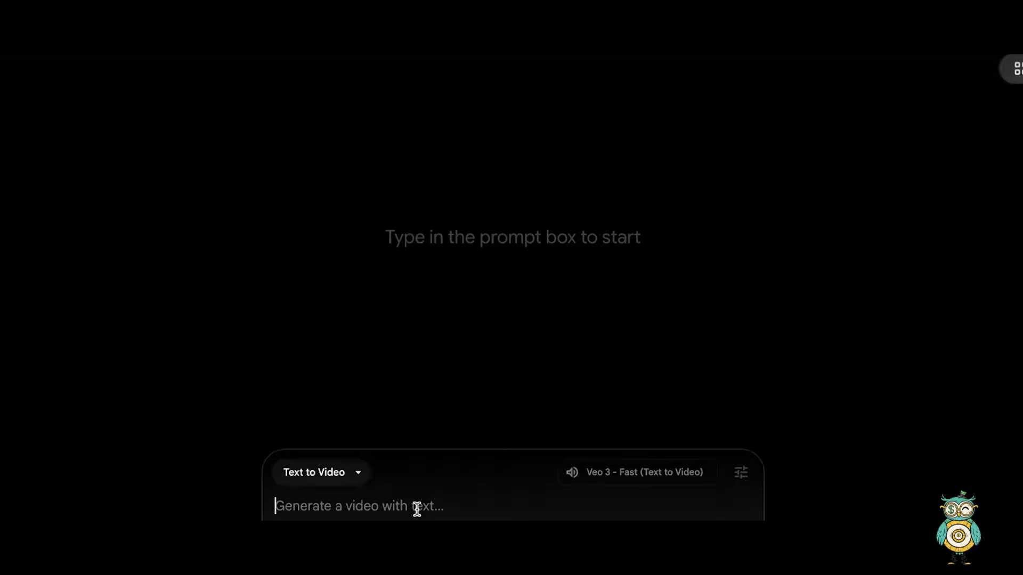
text(-)
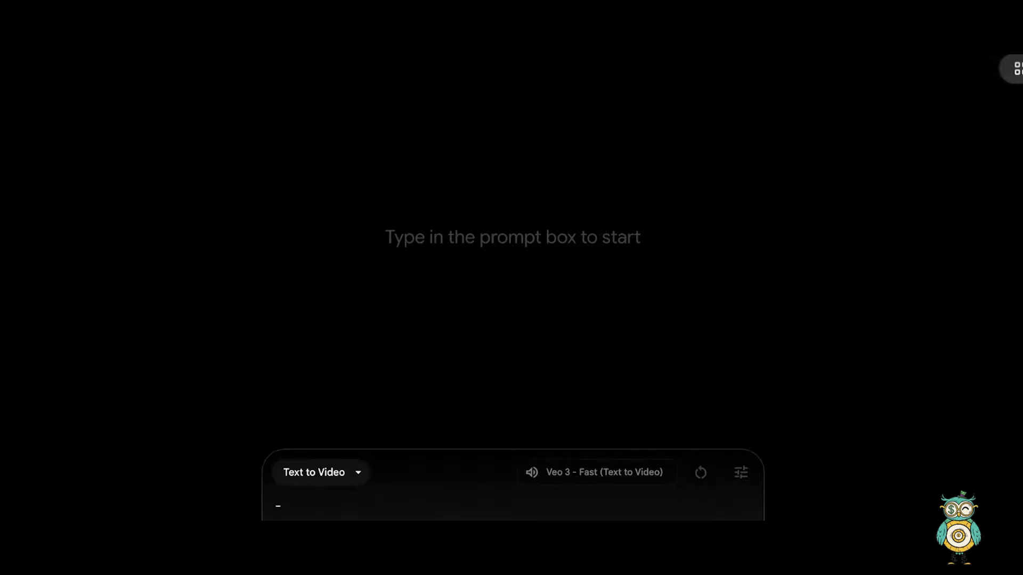
key(BackSpace)
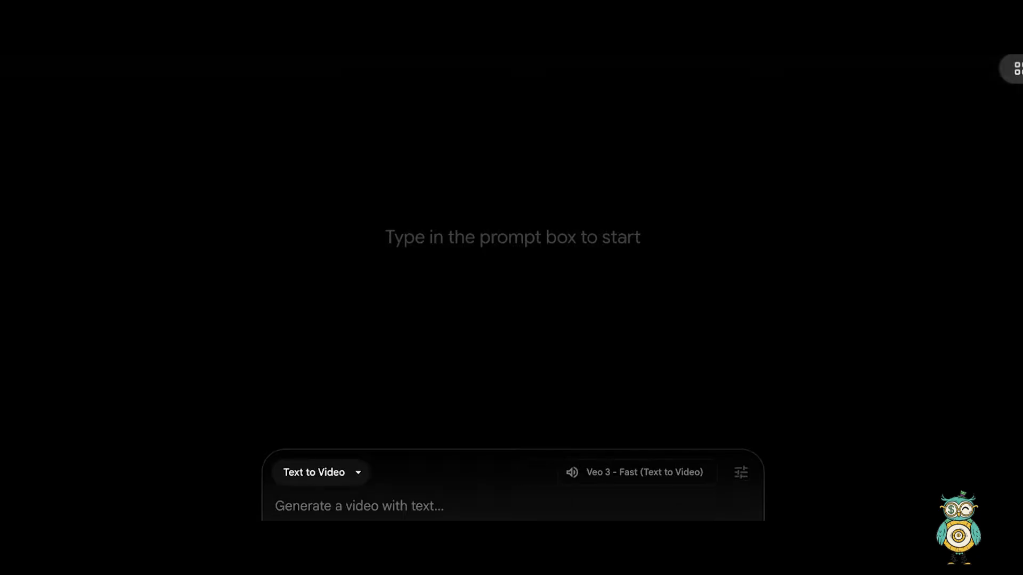
text(My char)
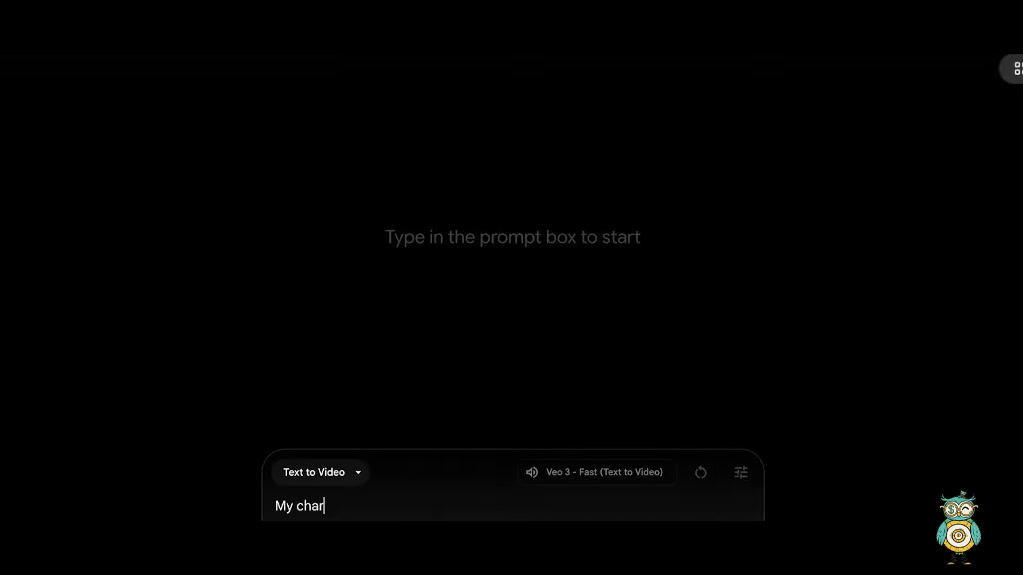
text(acter is in her mid)
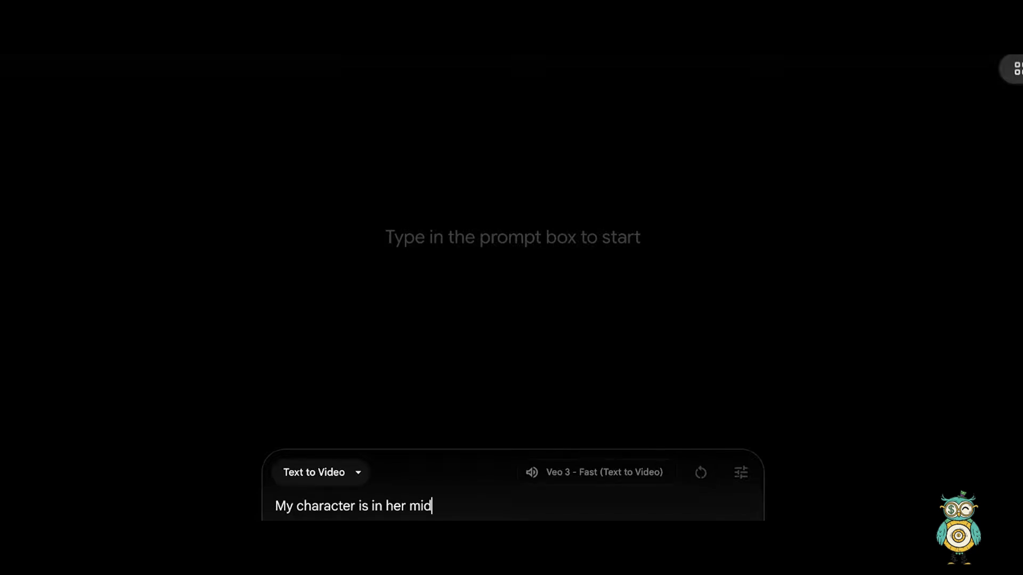
text( 20's, she 5'7, middle)
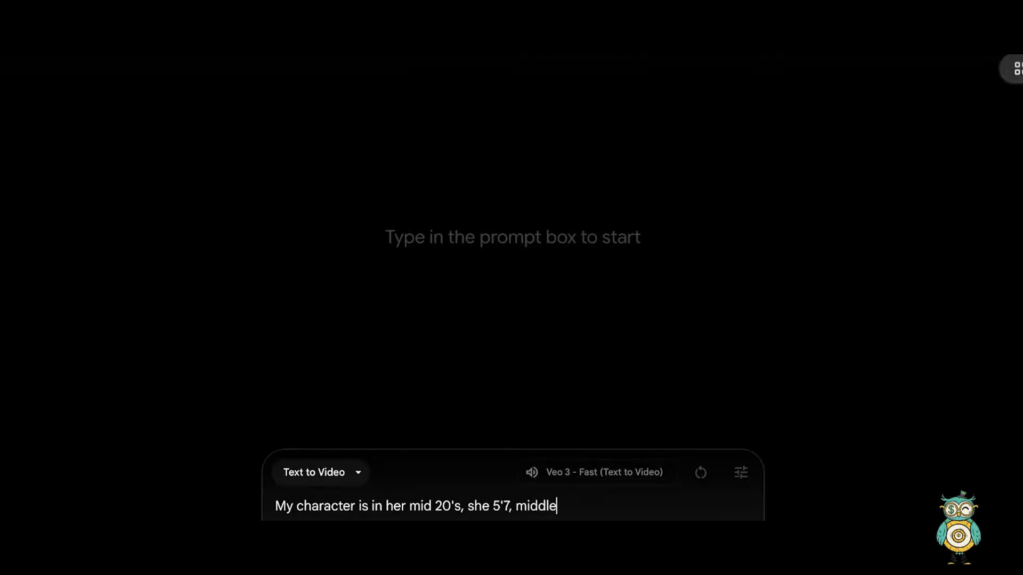
key(BackSpace)
key(BackSpace)
key(BackSpace)
key(BackSpace)
key(BackSpace)
key(BackSpace)
text(middle eastern, has oliv)
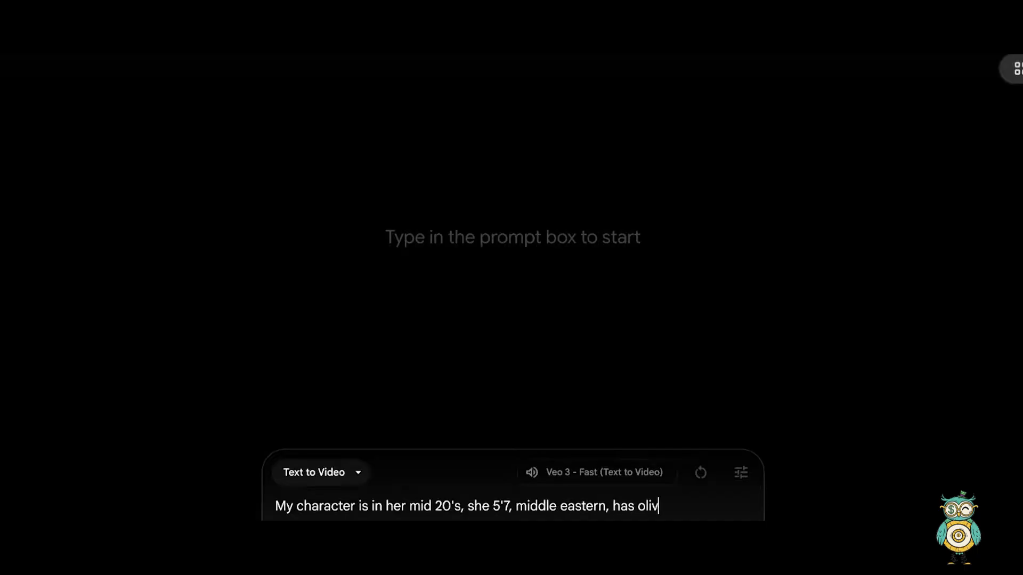
text(e skin, a beautifu)
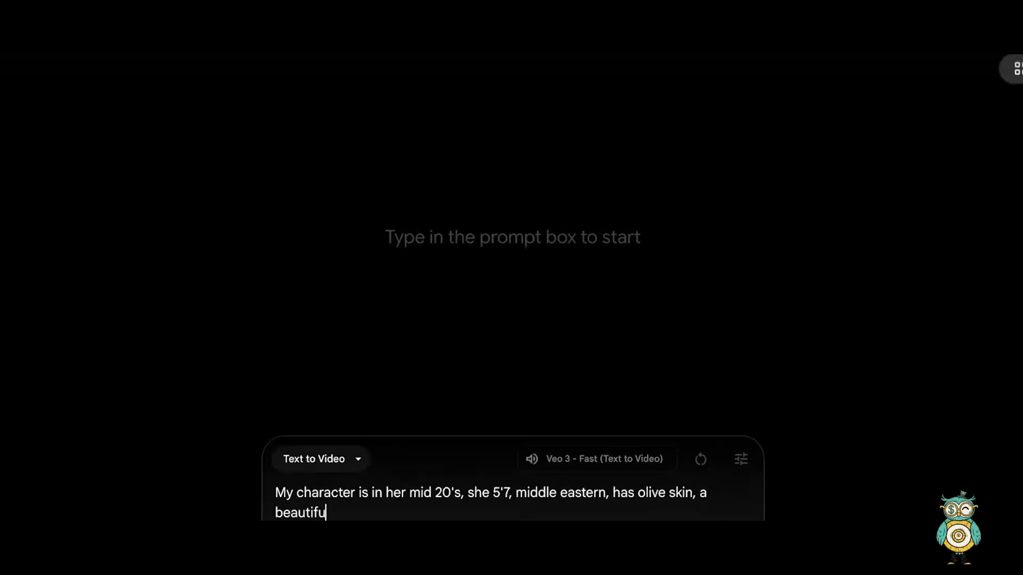
- Continue the prompt with "tan, big brown eyes, a small upturned nose, with cubby cheeks, plumps lips and a scar on her top right forehead."
text(l tan, big brown eyes, a smal)
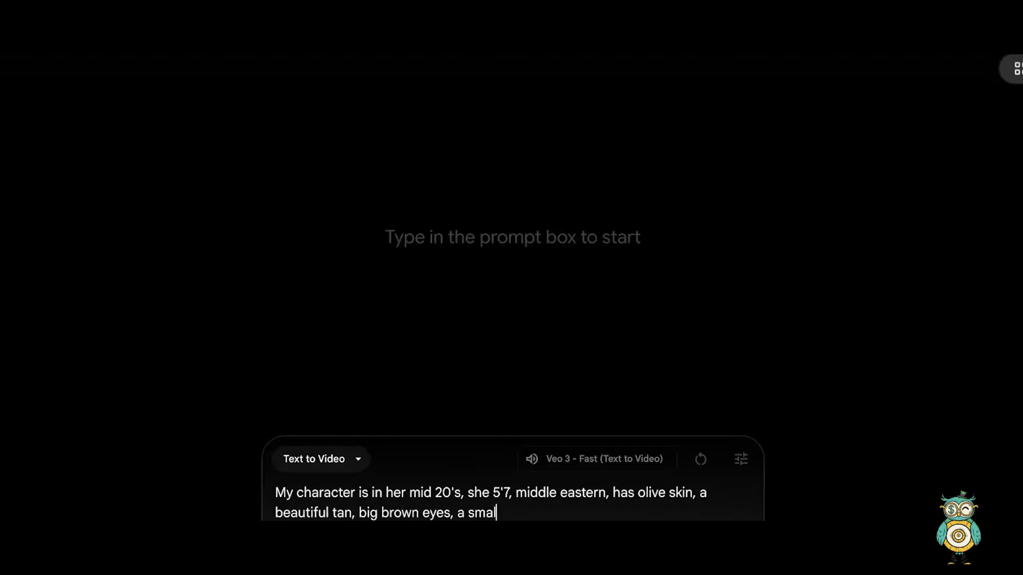
text(l upturned nose, with cubb)
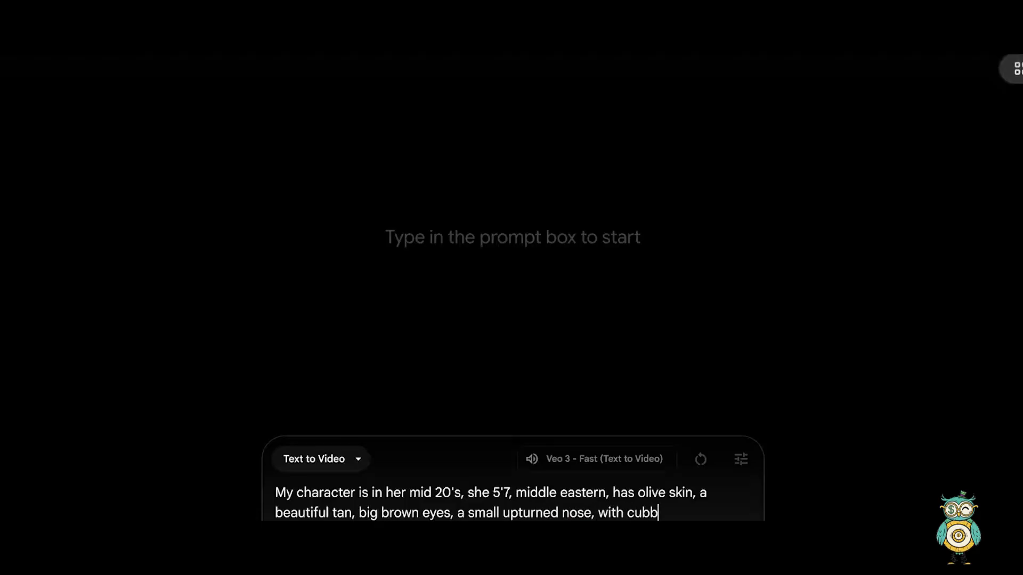
text(y cheaks, a)
key(BackSpace)
key(BackSpace)
key(BackSpace)
text(, plum)
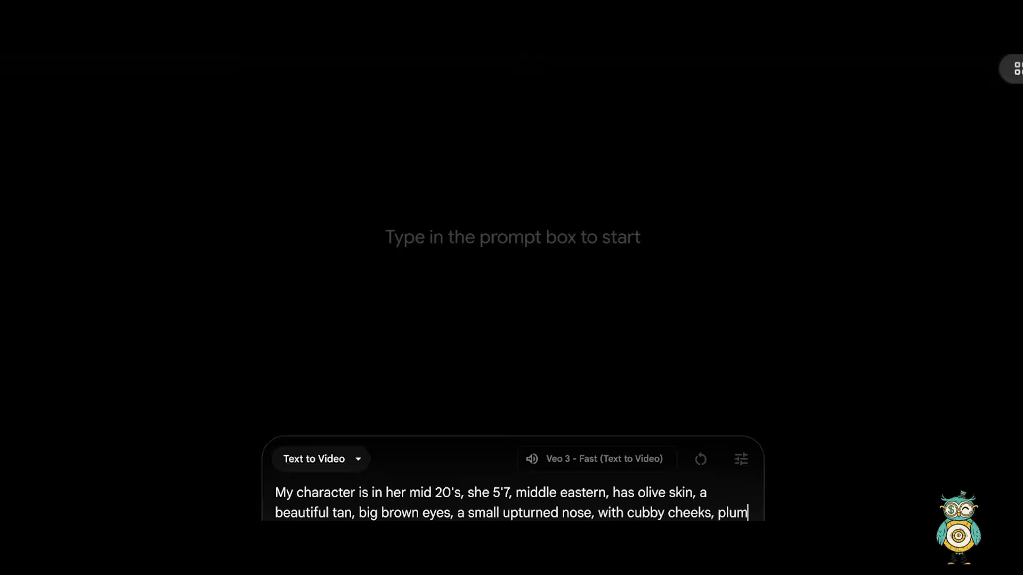
text(ps lips and a)
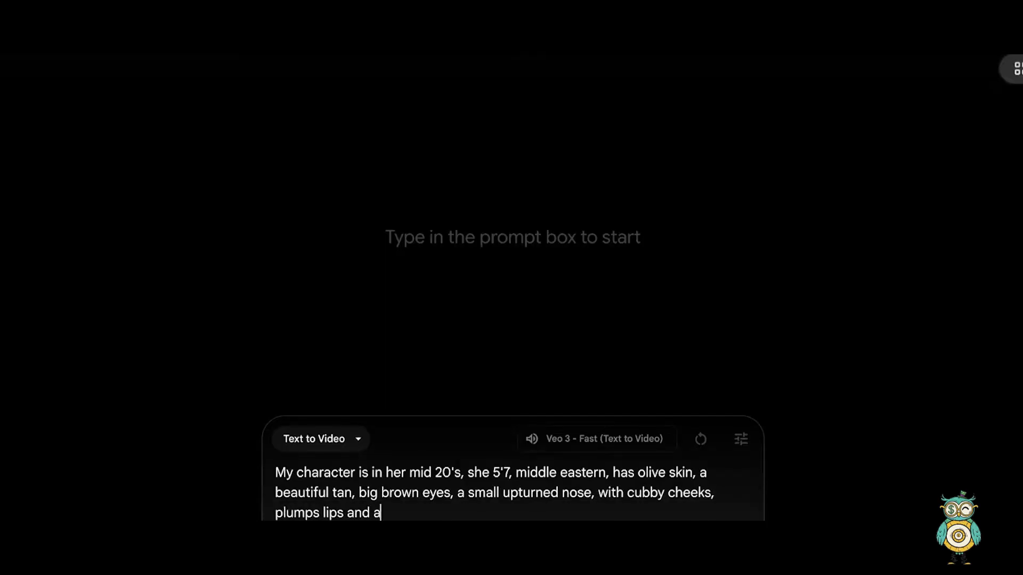
text( scar on her top right forehead.)
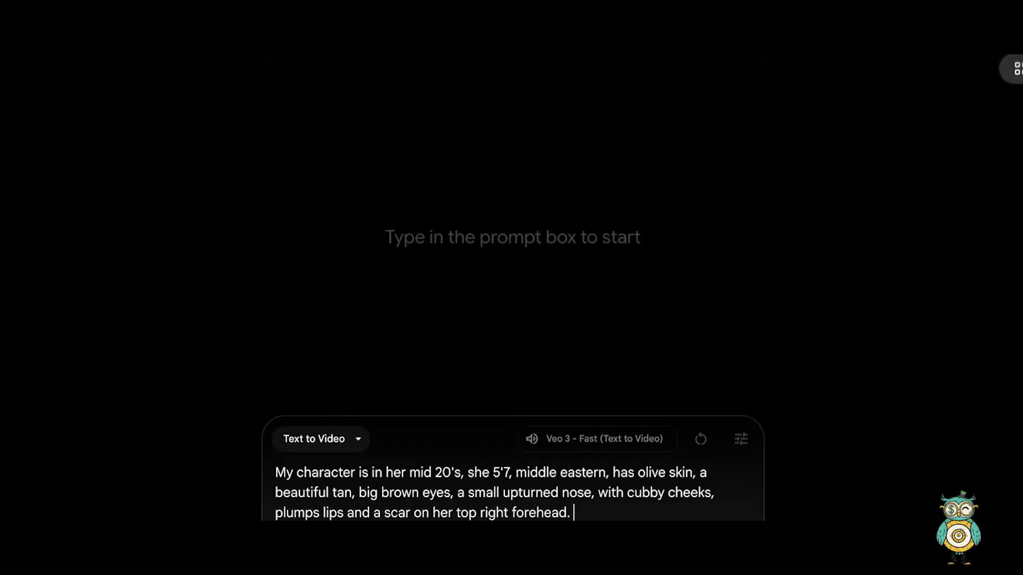
- Add the hair description "She has slightly wavy black hair which is messy, it reaches her back." to the prompt
text(She has medi)
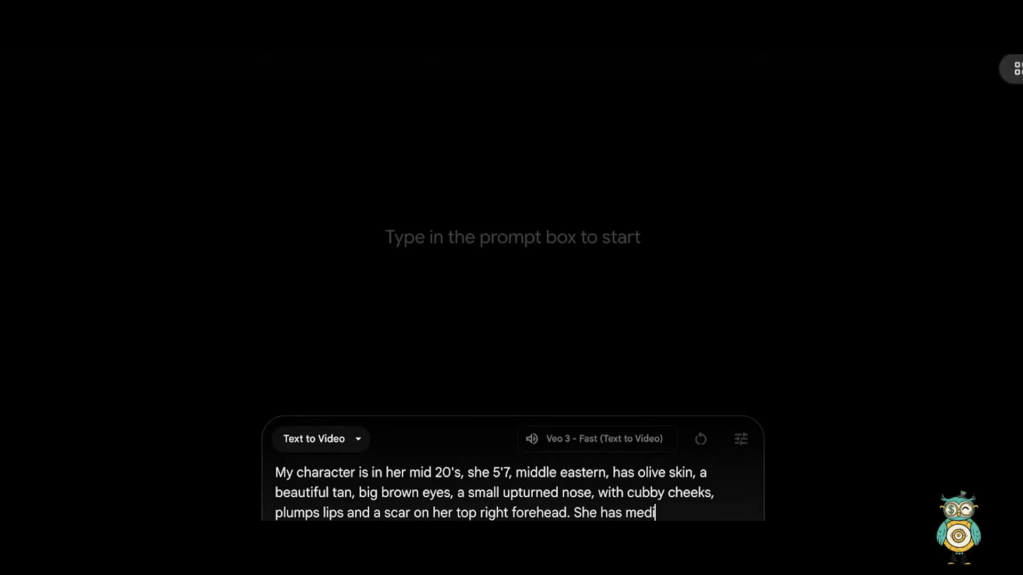
text(um)
key(BackSpace)
key(BackSpace)
key(BackSpace)
key(BackSpace)
key(BackSpace)
key(BackSpace)
text(slightly wavy black)
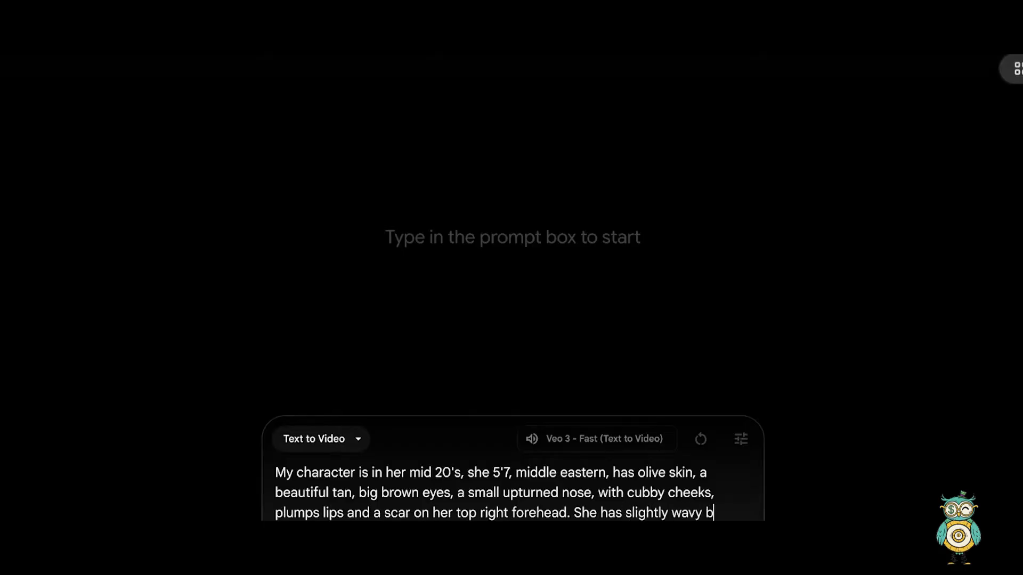
key(BackSpace)
text(ck hair th)
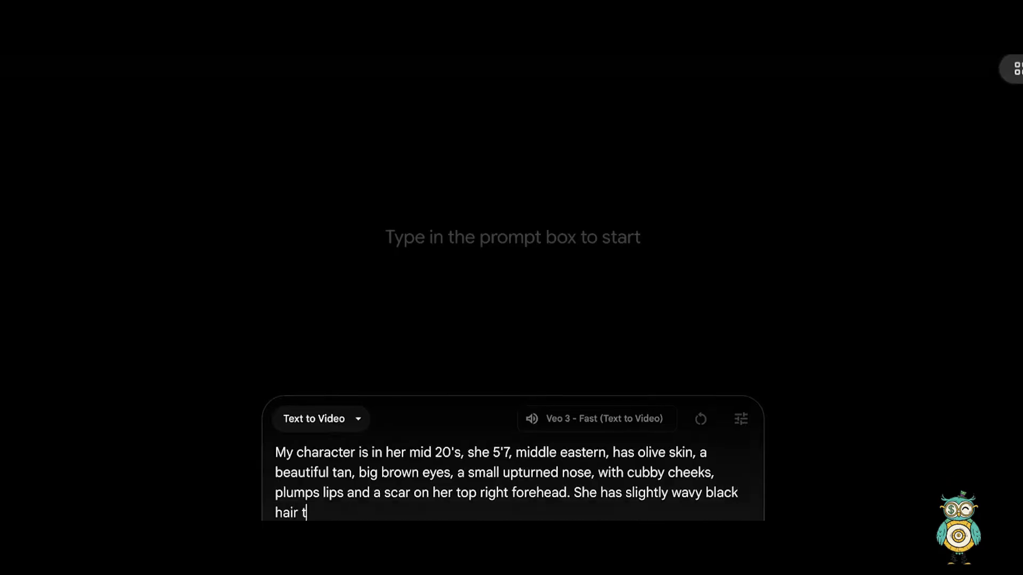
key(BackSpace)
key(BackSpace)
text(which is messy.)
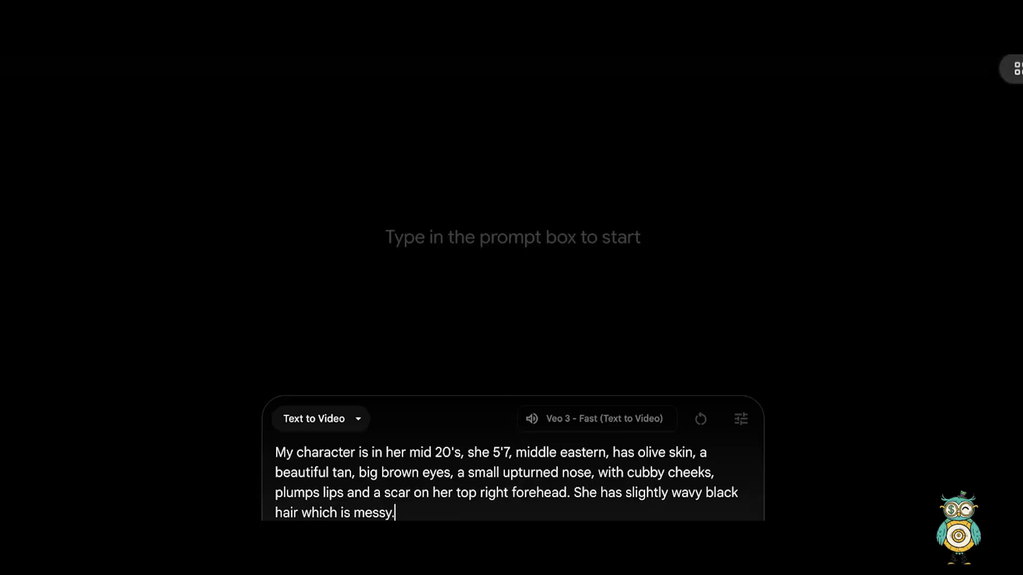
key(BackSpace)
key(BackSpace)
text(, it reaches her back.)
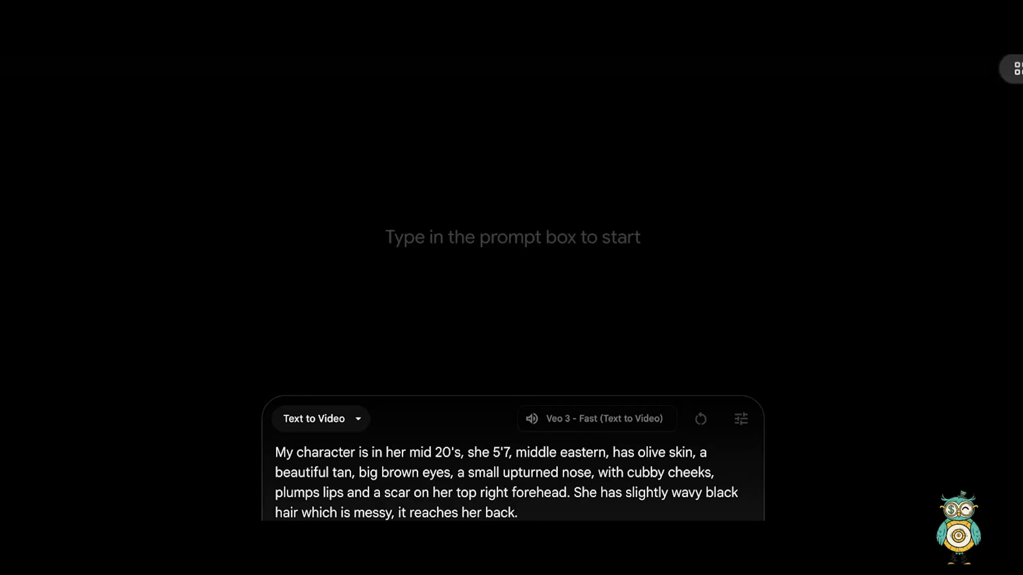
- Finish the prompt with her looking straight at the camera, introducing herself by name, her bed in the background, and generate the video
text(She is looking straight )
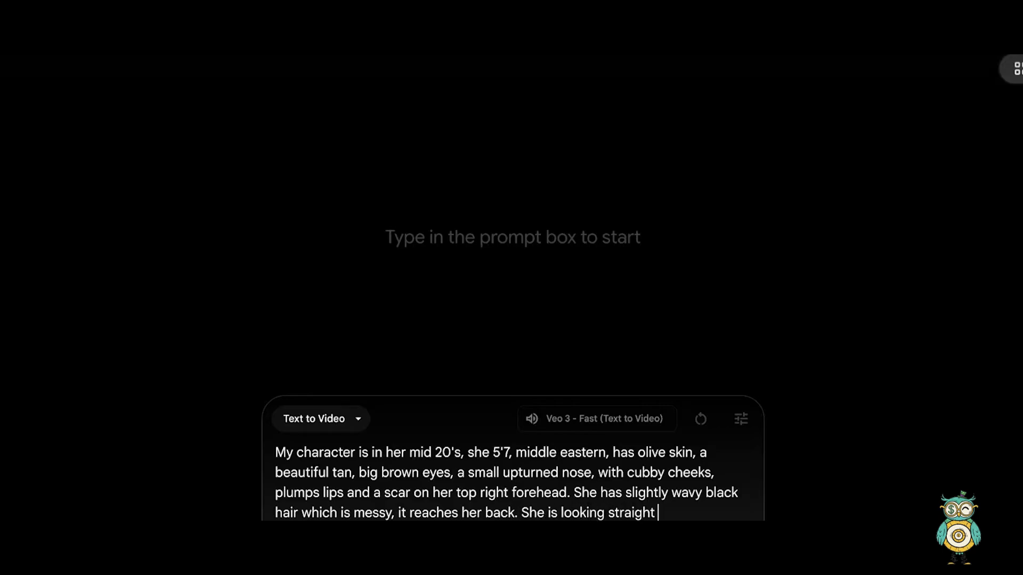
text(at the camera and )
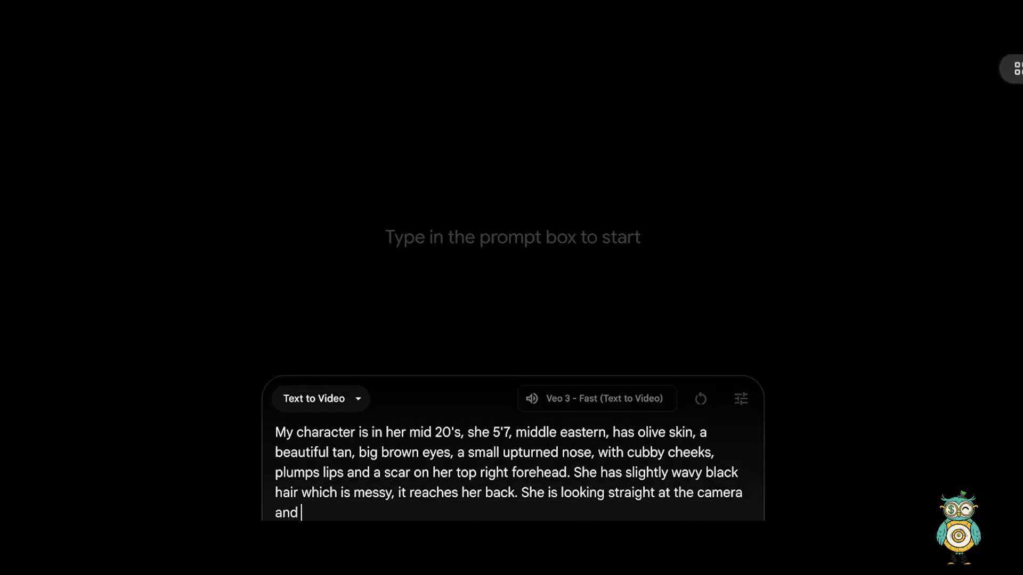
text(she says 'Hi my names )
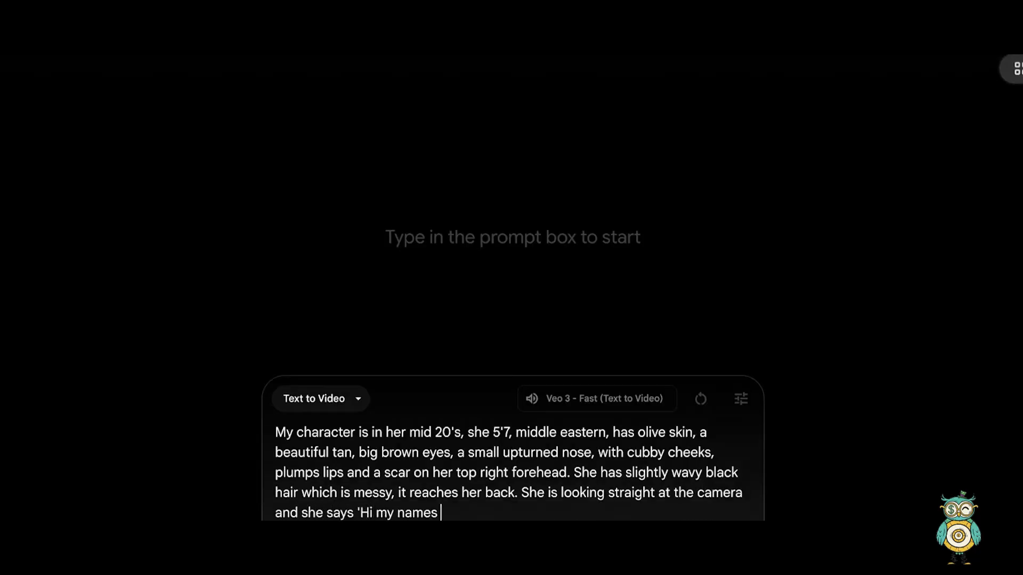
text(lianna'. The background shows her bed)
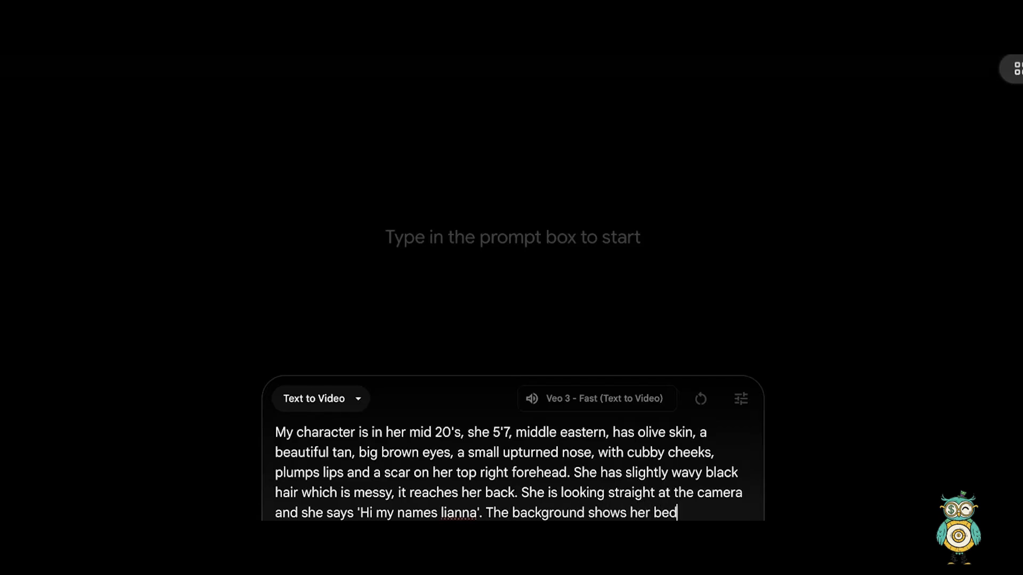
key(Return)
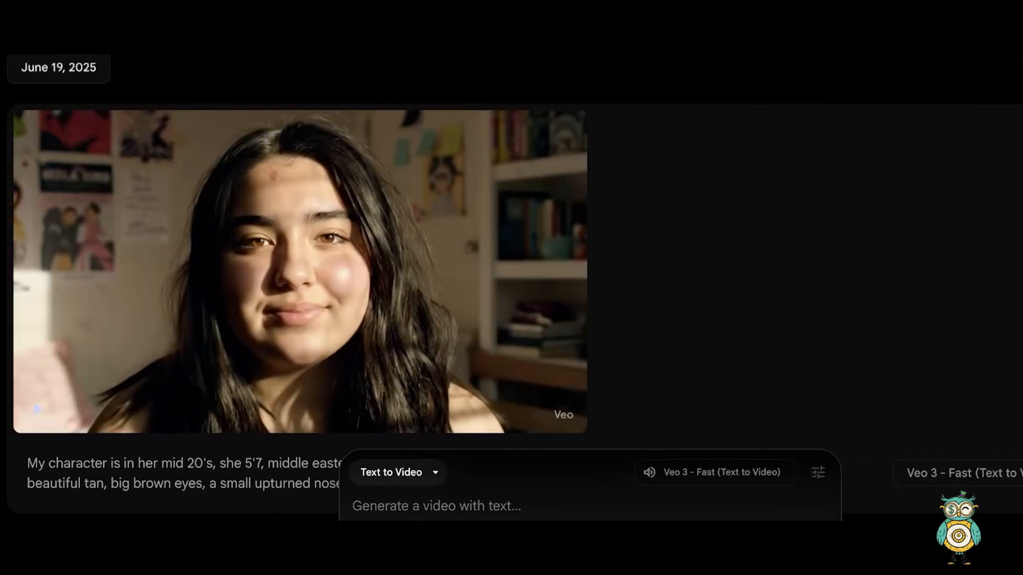
mouse_move(342, 260)
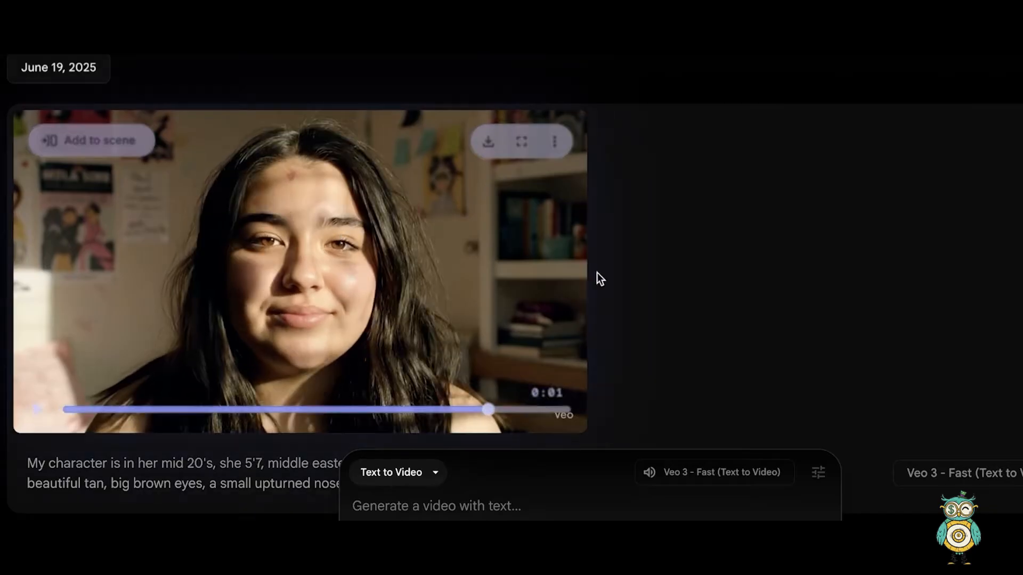
- Examine the generated character clip and compare it with the full prompt text shown beneath it
scroll(804, 254, down, 3)
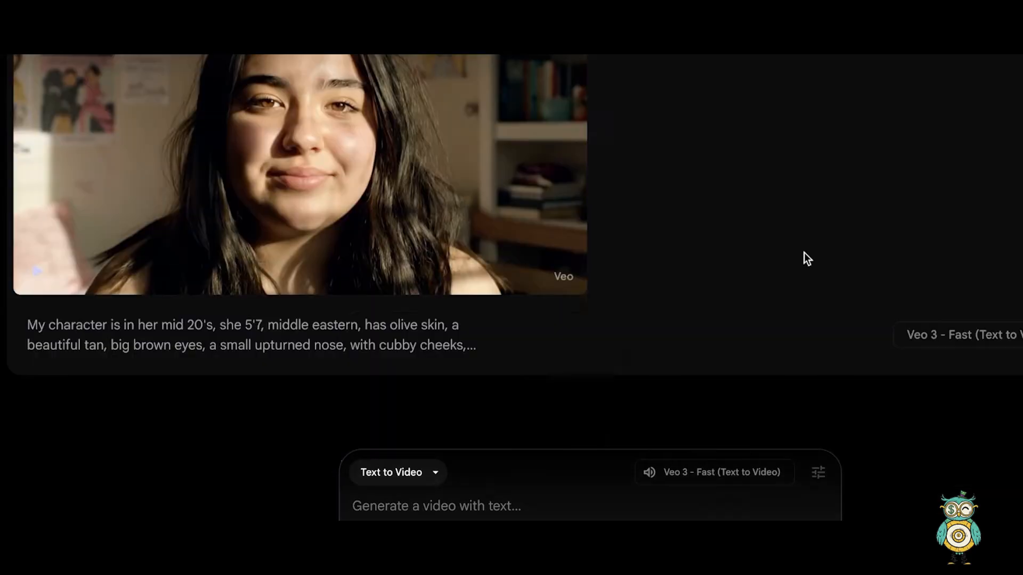
scroll(516, 230, up, 3)
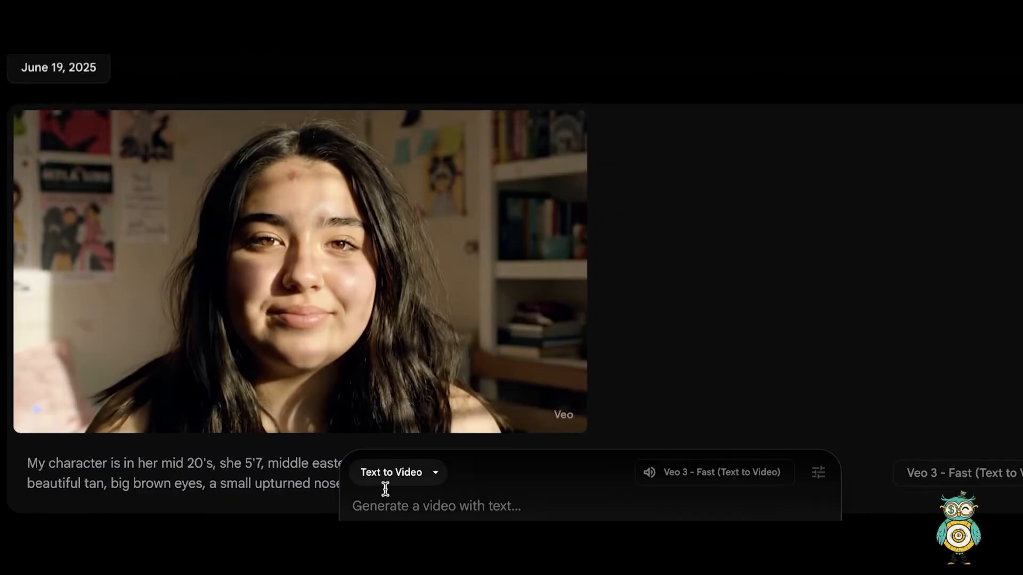
scroll(386, 488, down, 3)
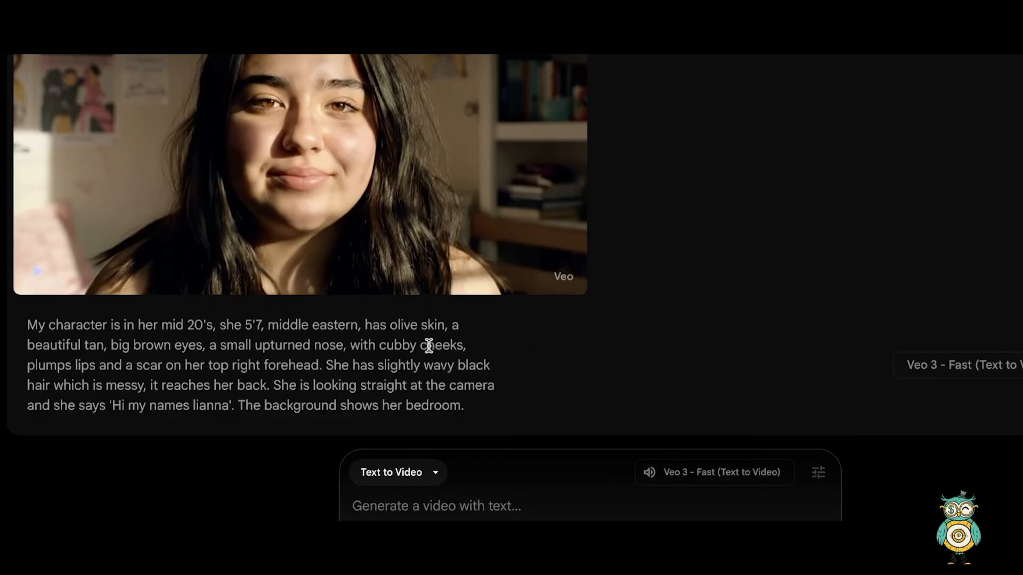
scroll(421, 364, up, 3)
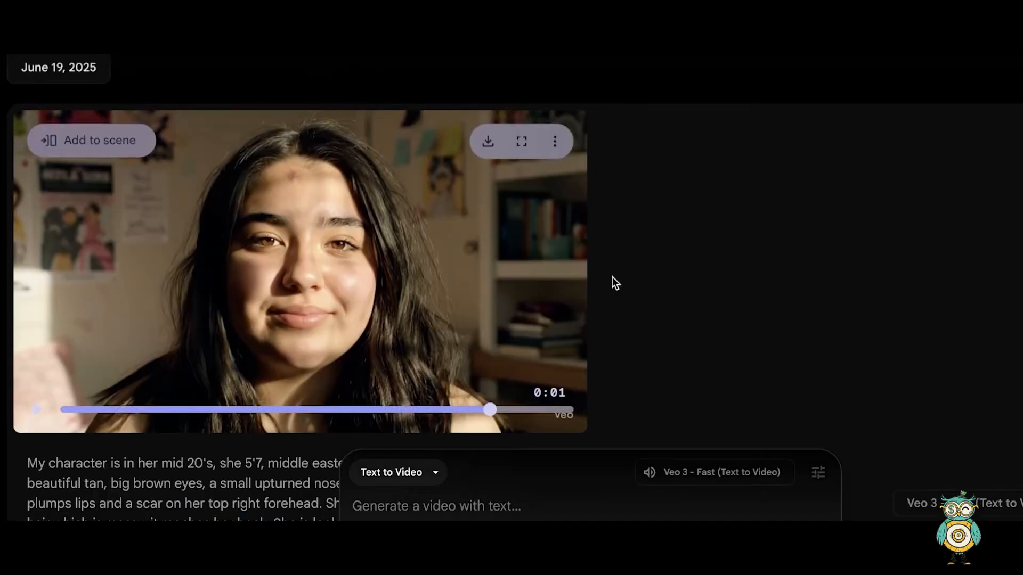
scroll(642, 274, down, 3)
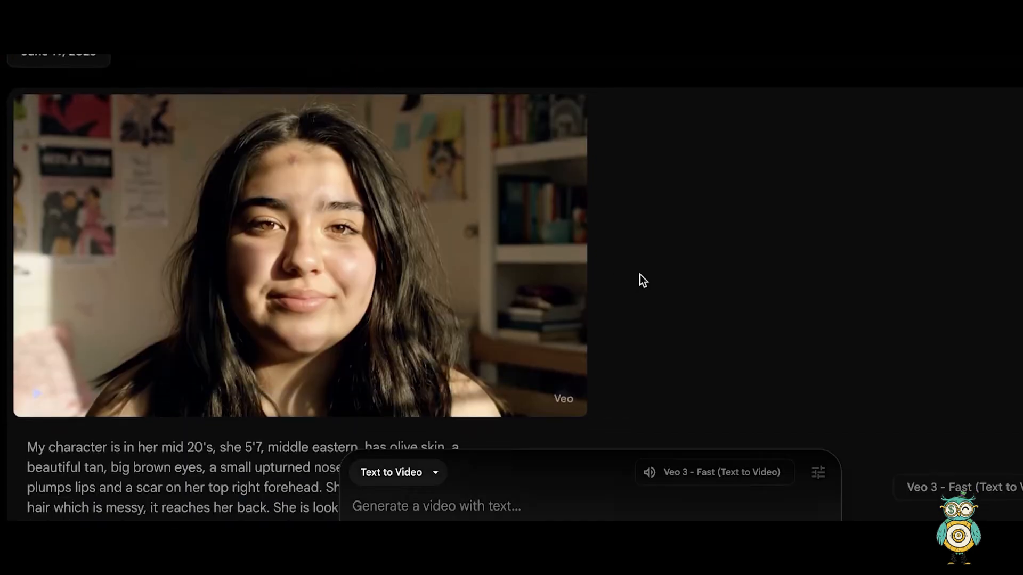
scroll(693, 315, up, 3)
mouse_move(303, 249)
scroll(304, 249, down, 1)
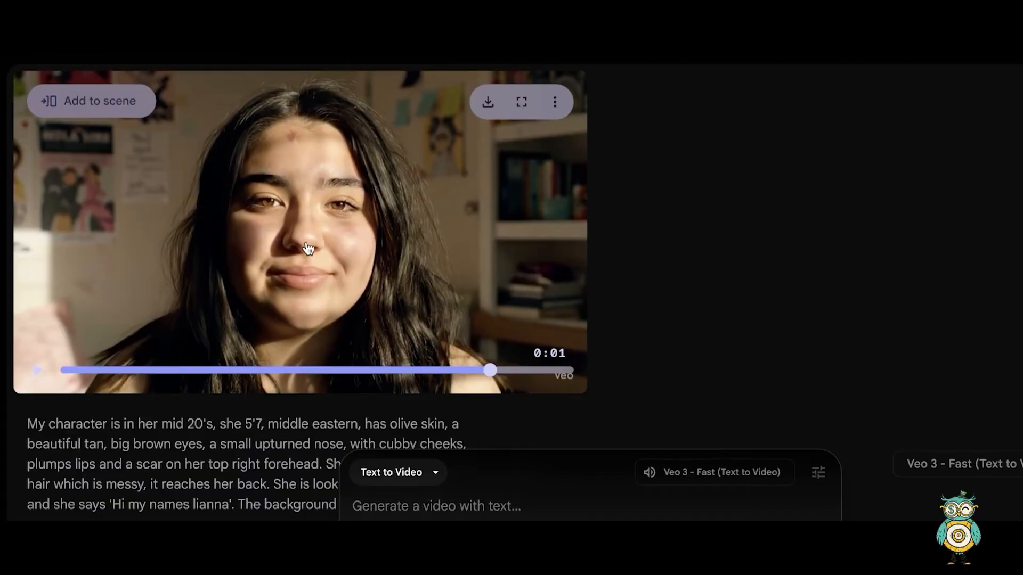
scroll(395, 336, down, 1)
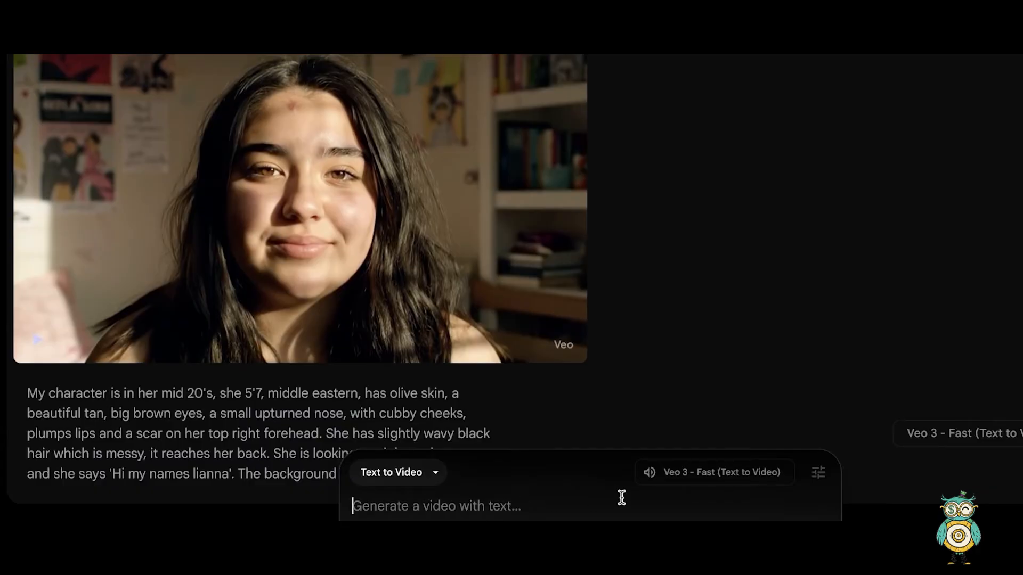
mouse_move(341, 251)
scroll(341, 252, up, 1)
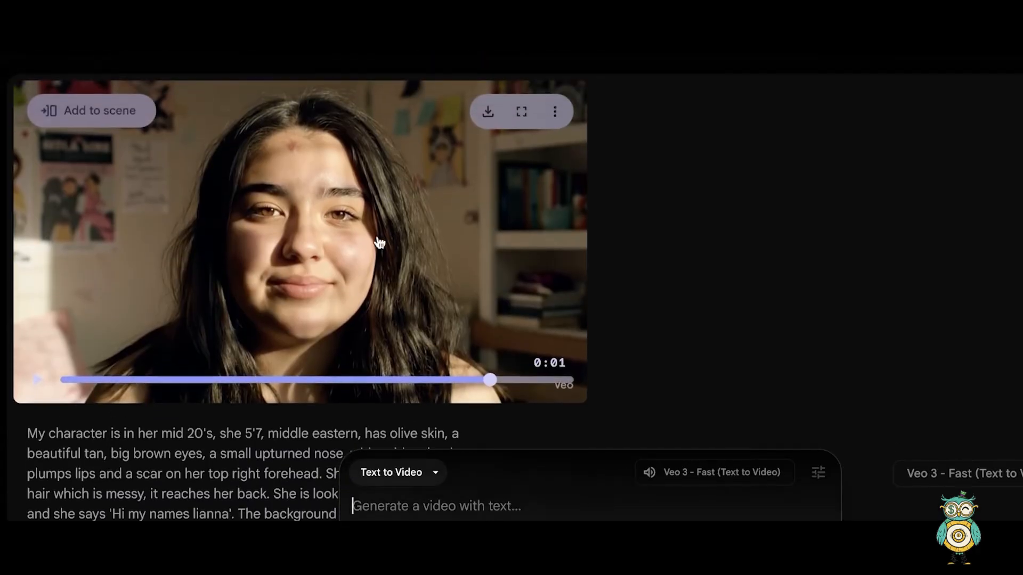
- Add the generated character clip to a scene
click(556, 112)
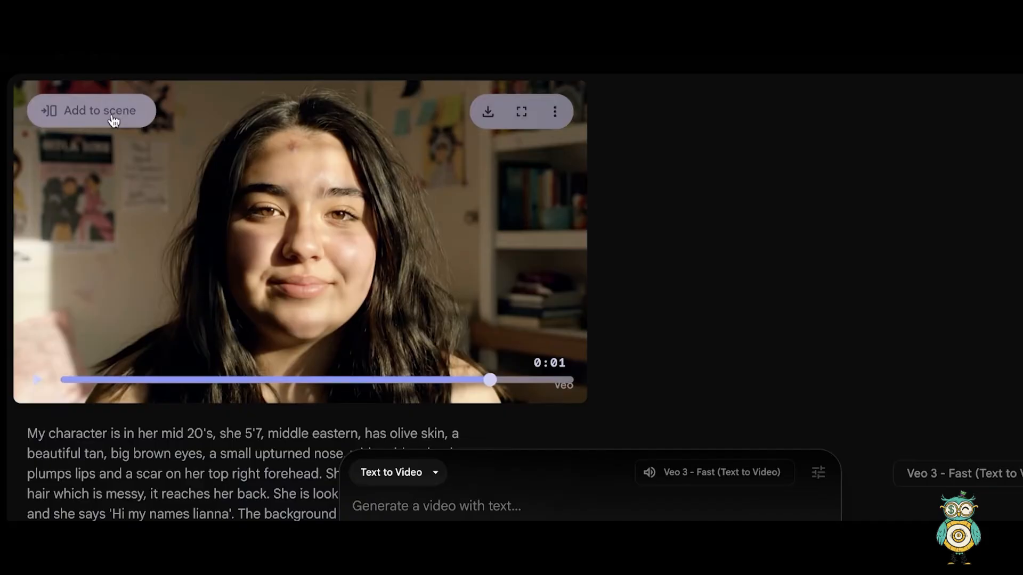
click(112, 115)
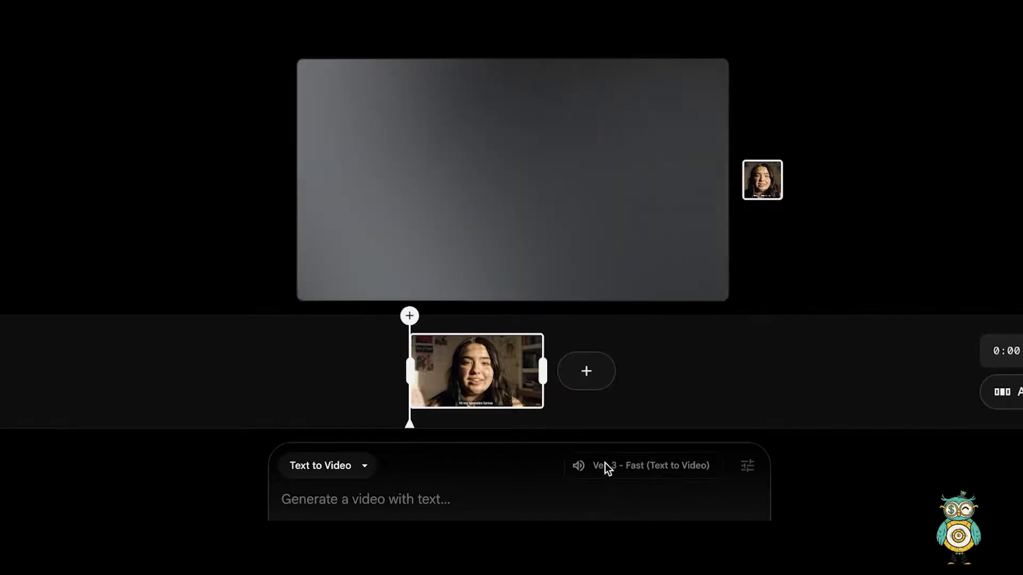
click(585, 373)
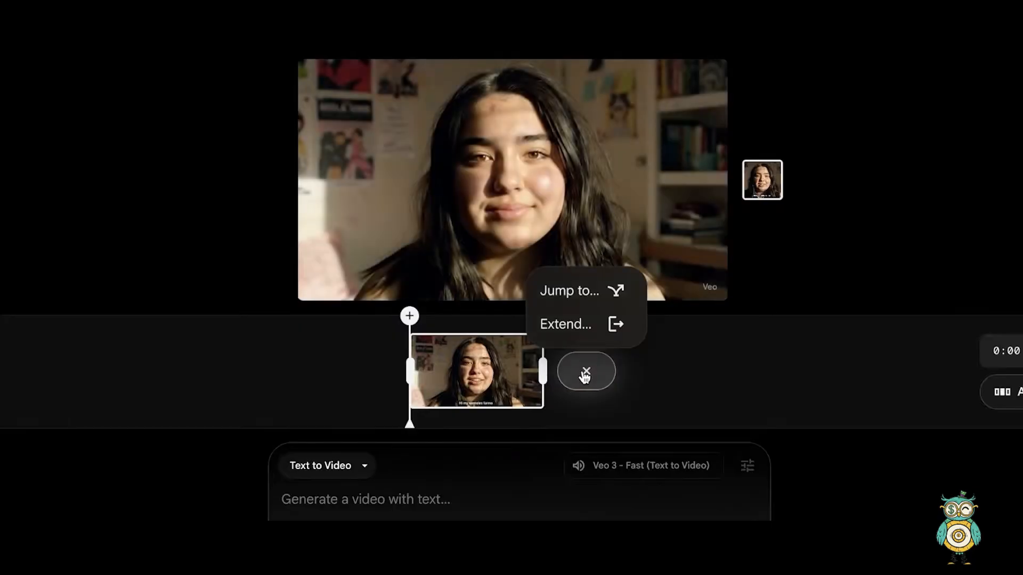
click(569, 293)
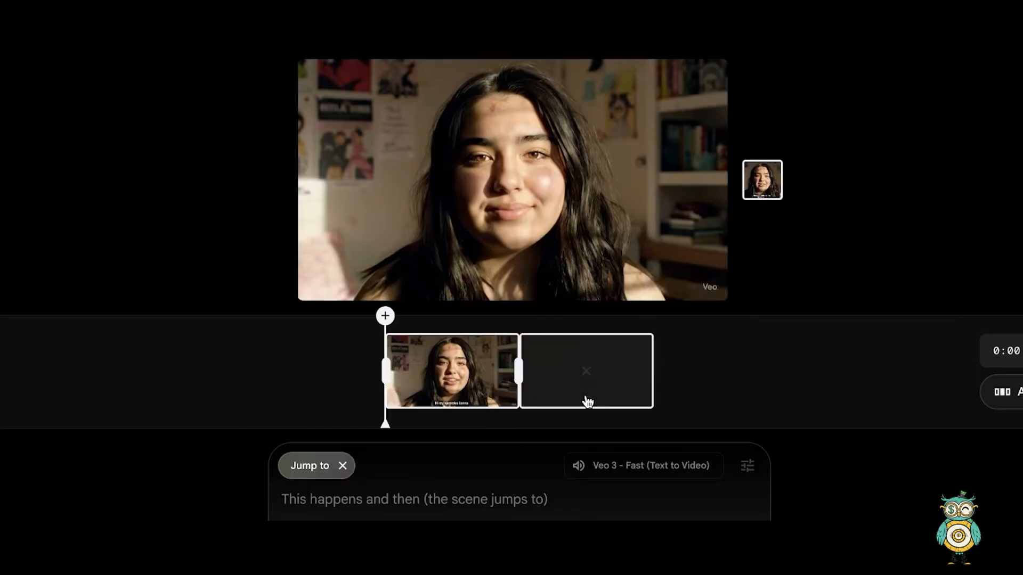
click(586, 371)
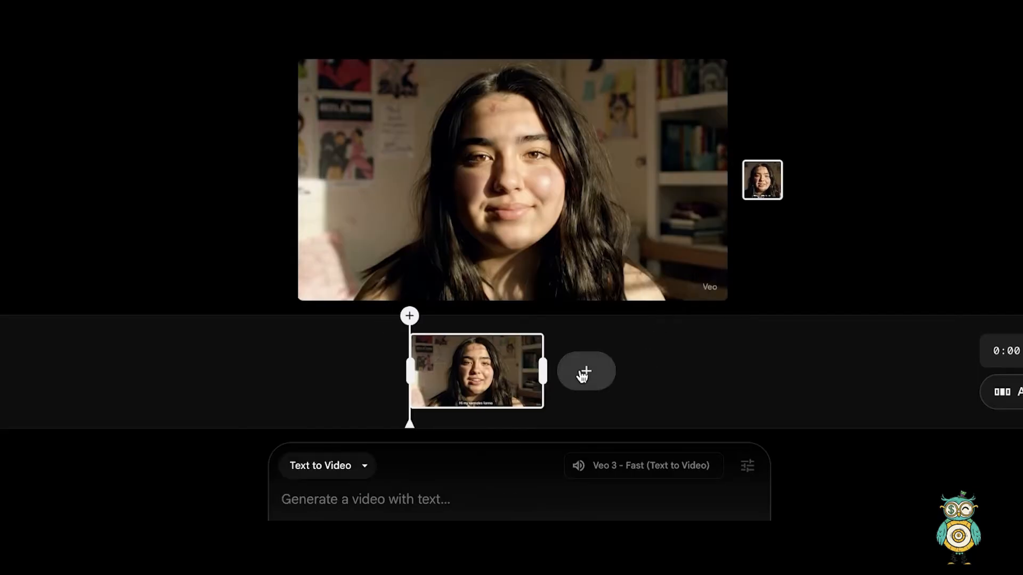
click(585, 373)
click(566, 324)
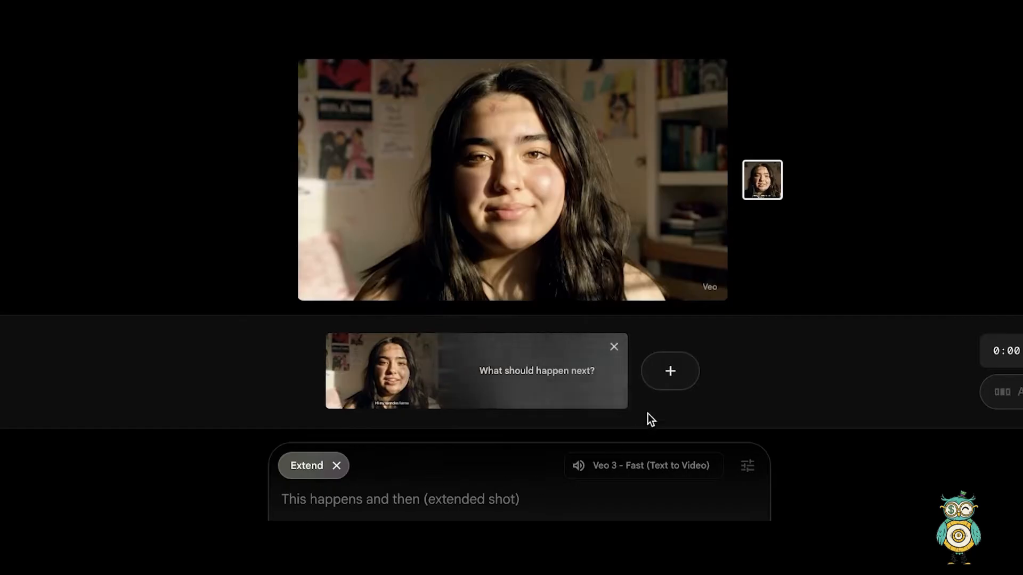
click(662, 364)
click(599, 377)
click(594, 356)
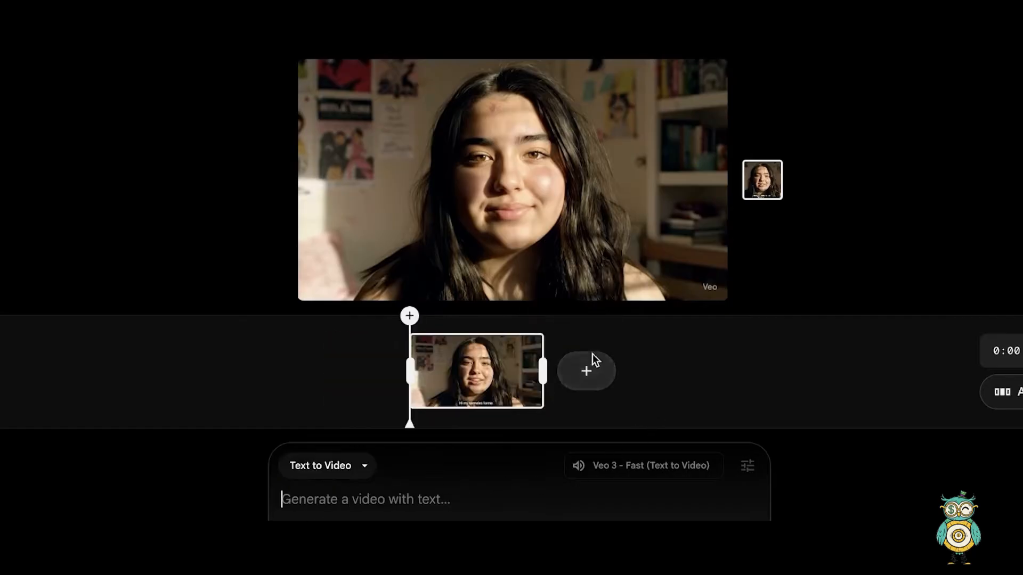
click(592, 356)
click(589, 291)
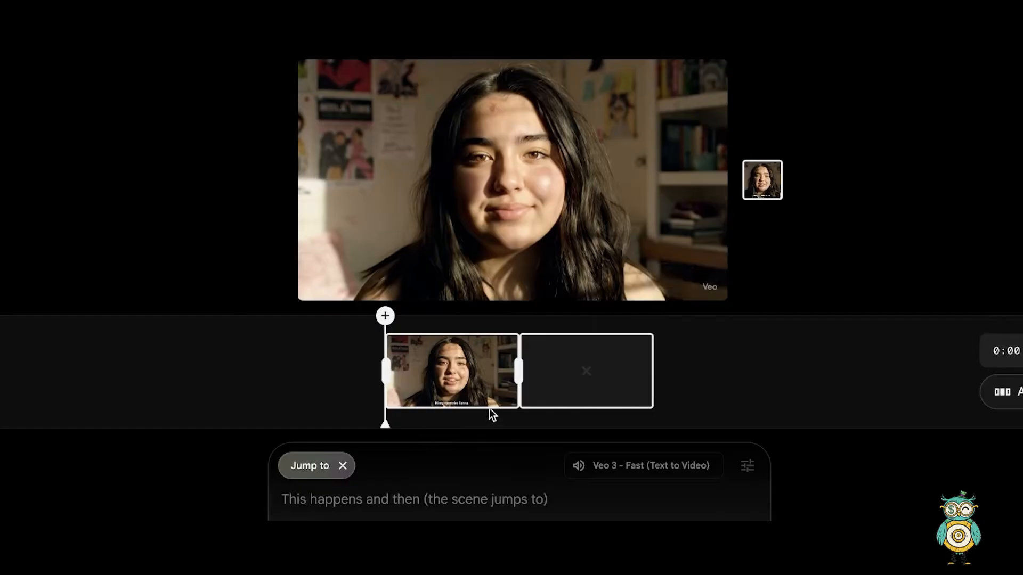
click(586, 371)
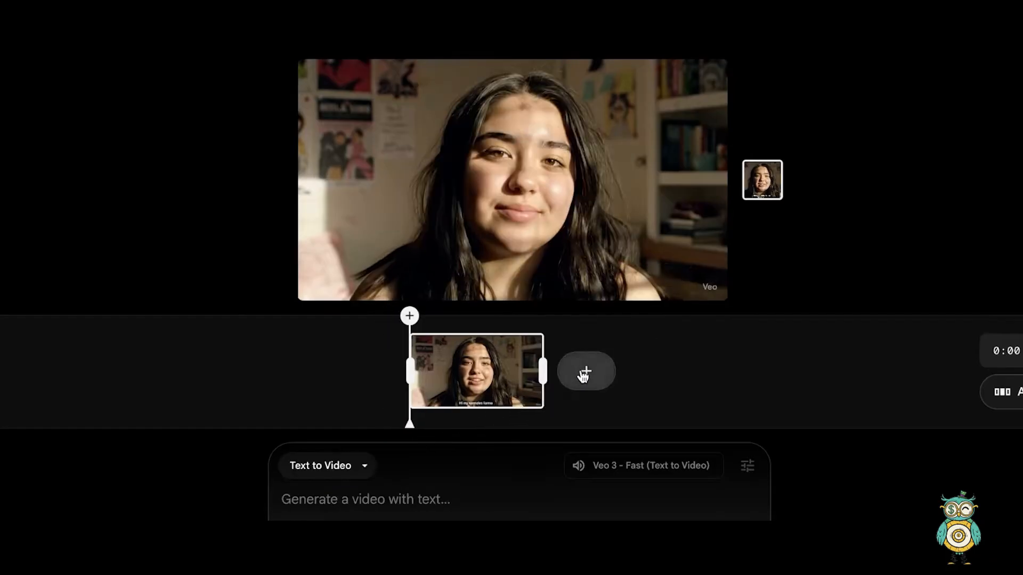
- Start an Extend shot after the character clip and submit the prompt "The girl stands up and walks to her desk"
click(586, 371)
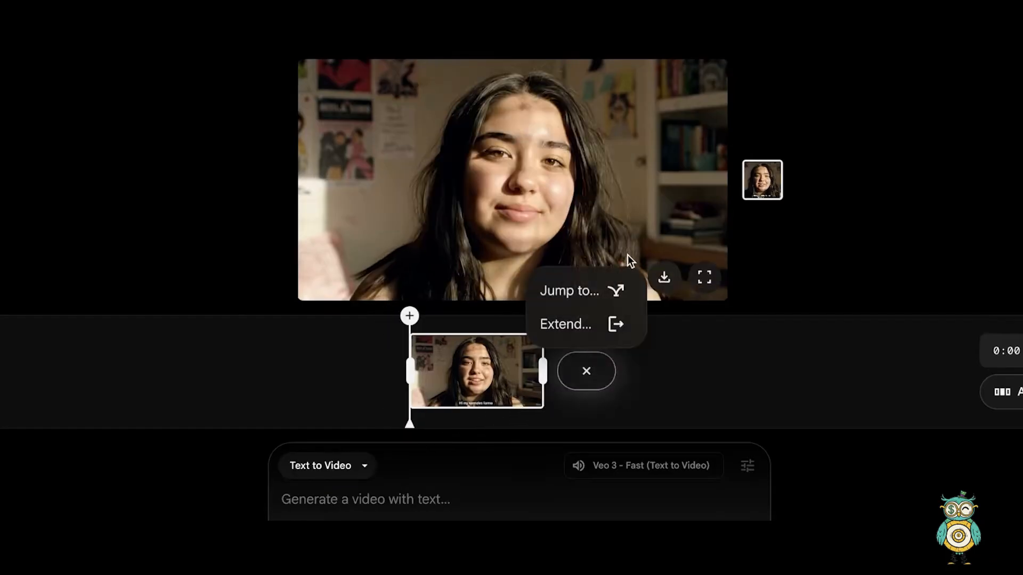
click(591, 321)
click(347, 505)
text(The gril )
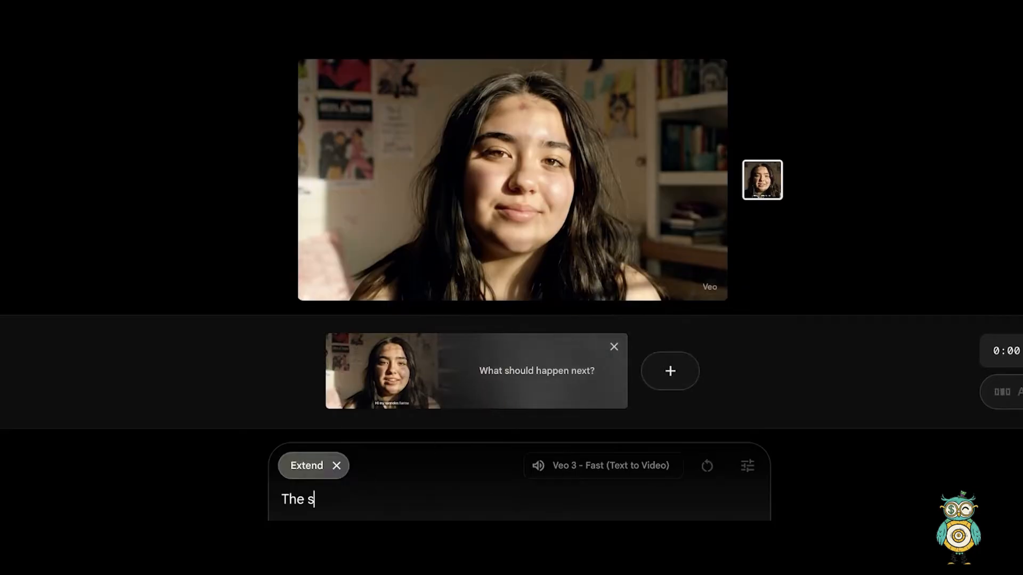
text(l stands up and walks to)
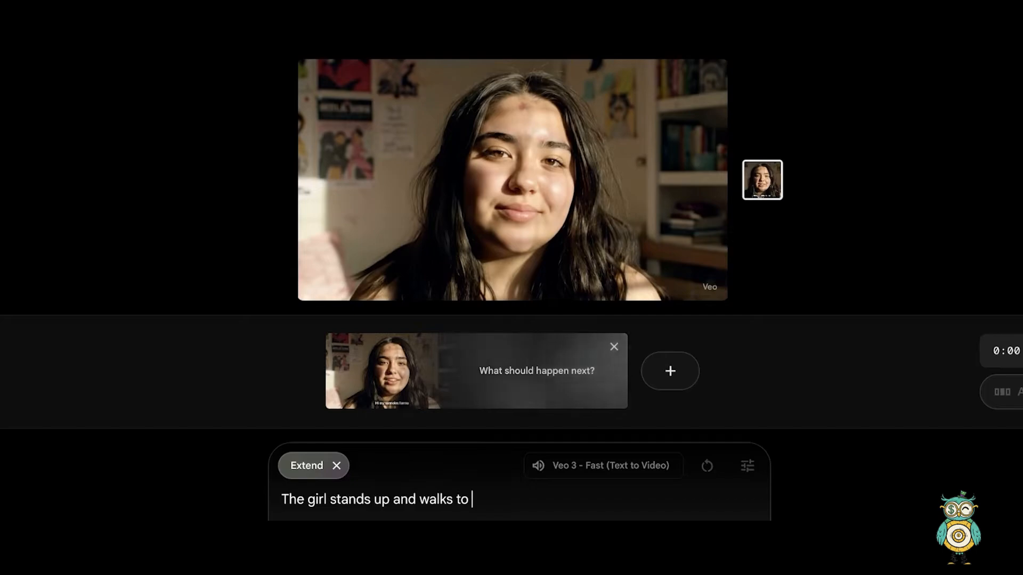
text( her desk)
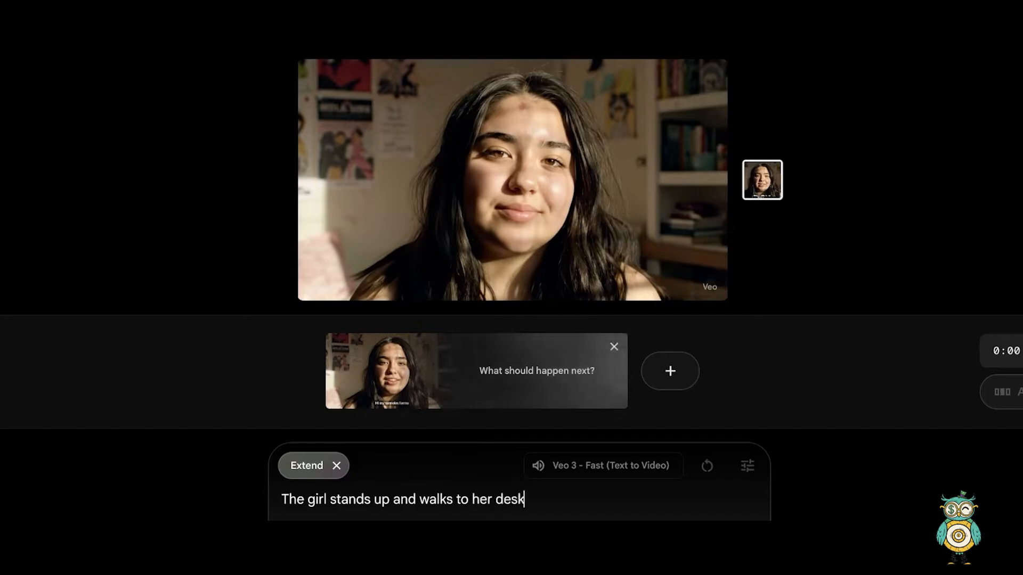
key(Return)
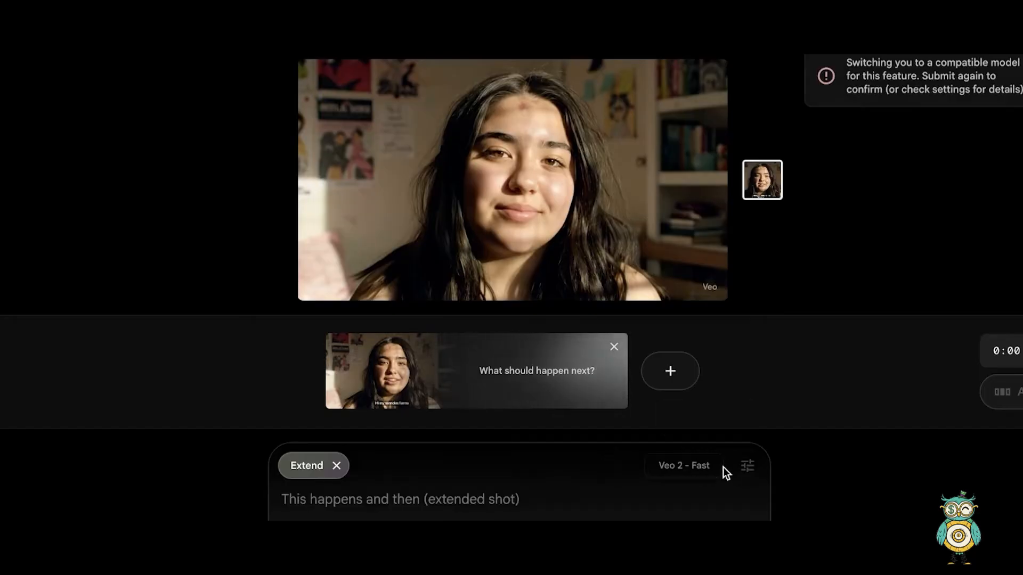
- Set the generation model for the extended shot to Veo 3 - Fast (Text to Video)
click(747, 468)
click(731, 368)
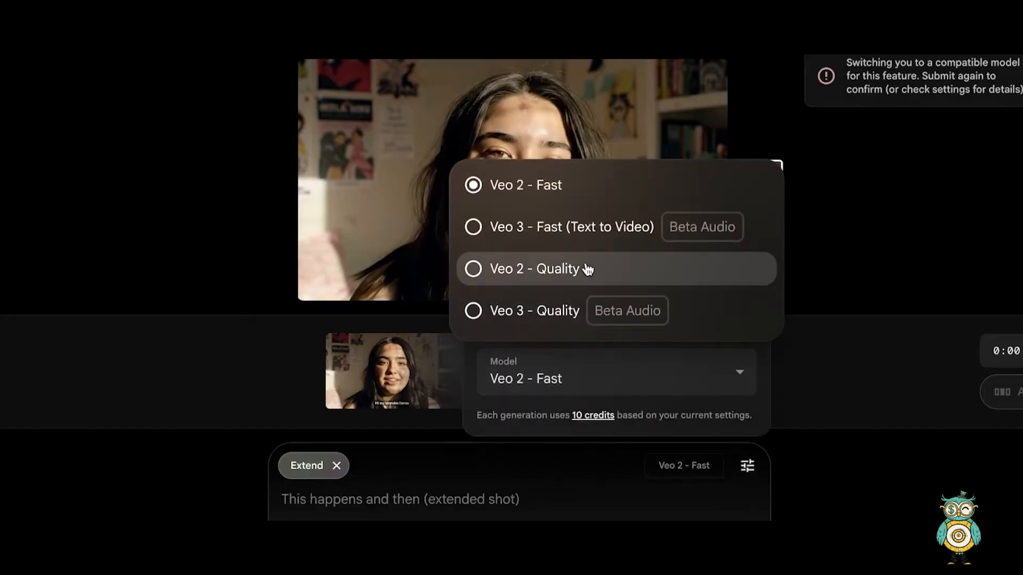
click(573, 240)
- Begin the extended shot's prompt with "The girl stands up and walks out of her room to her house"
click(665, 506)
text(A)
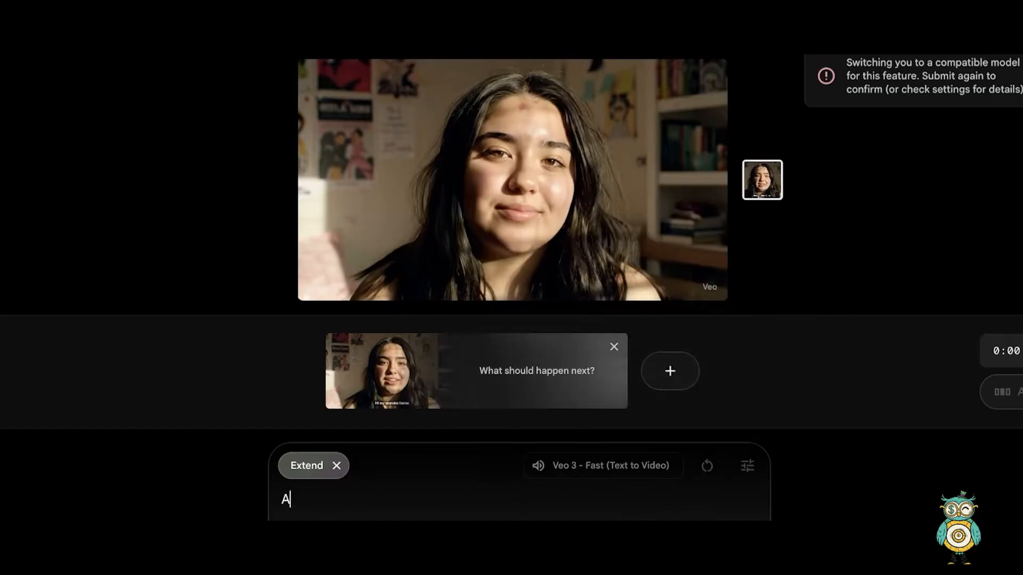
key(BackSpace)
text(S)
key(BackSpace)
text(The )
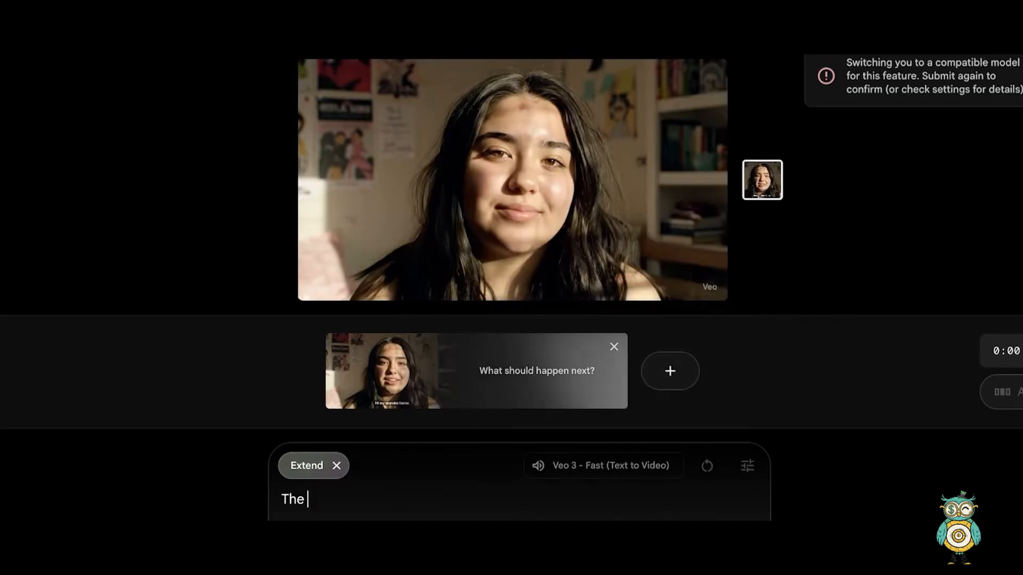
text(girl stands )
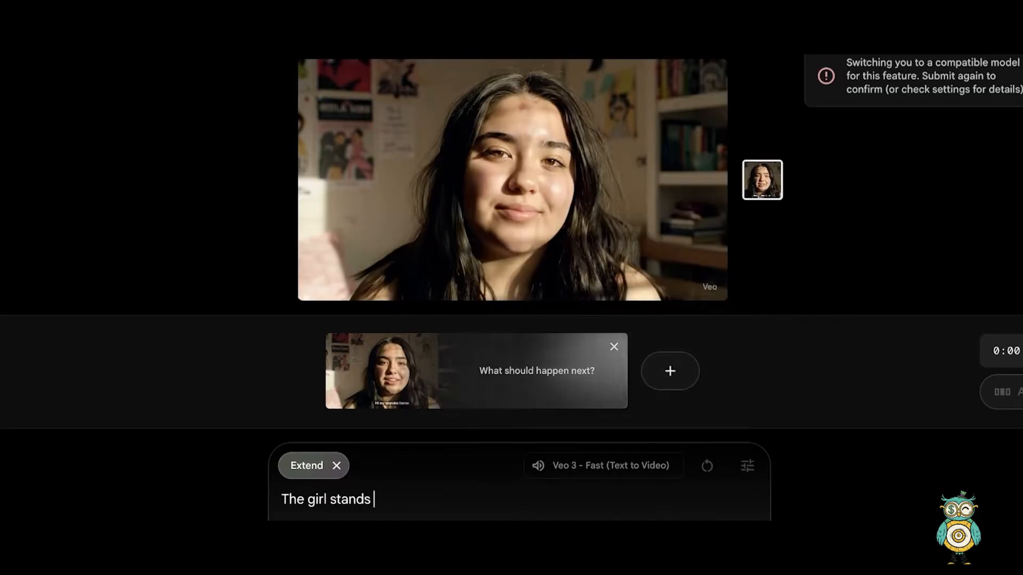
text(up)
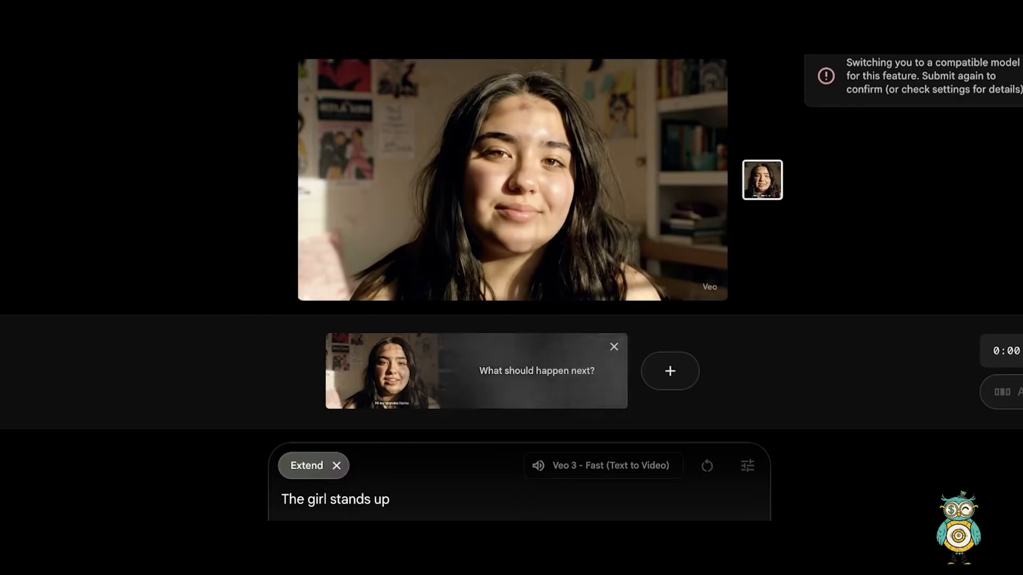
click(467, 494)
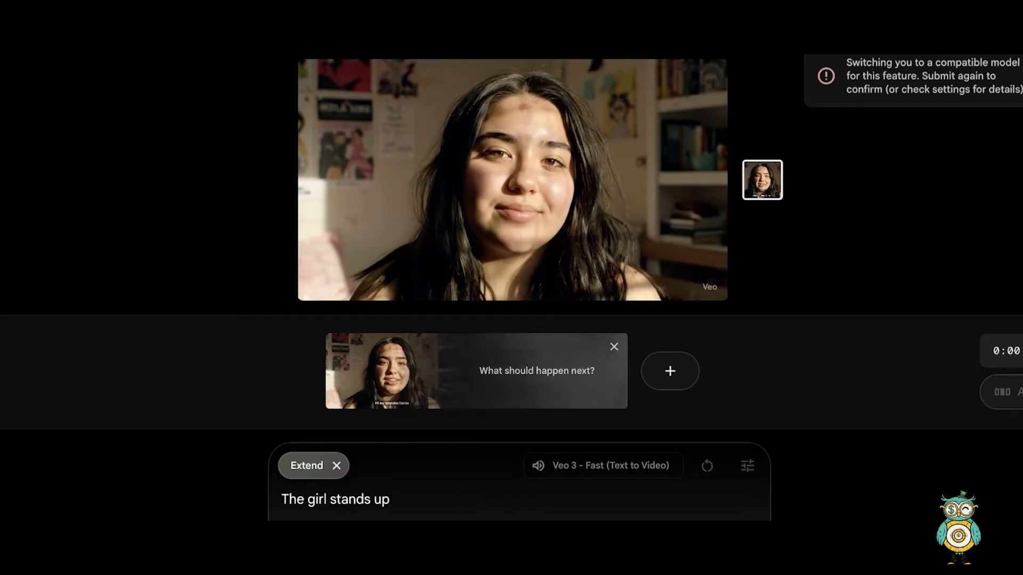
text(and walks out )
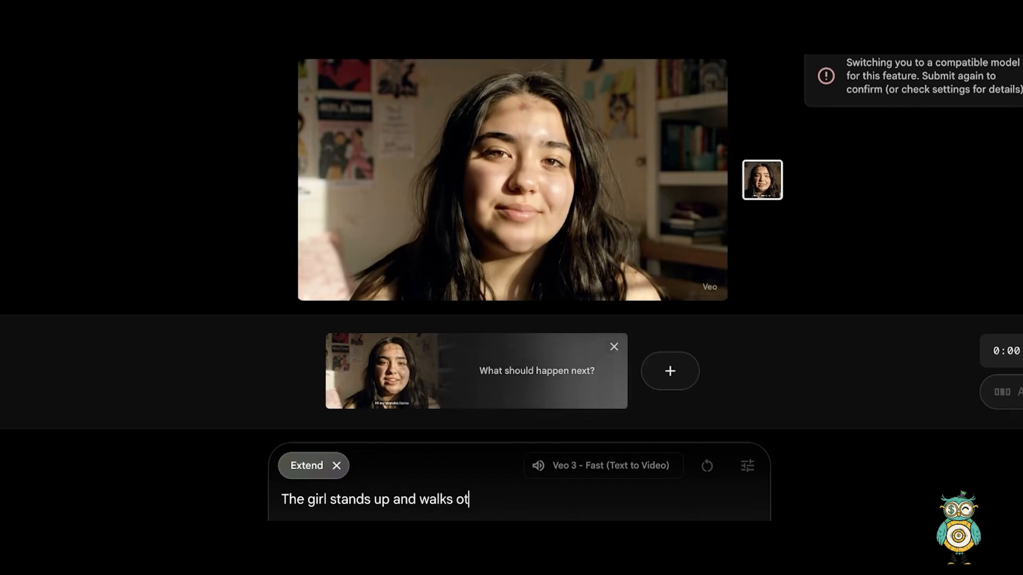
text(of her room )
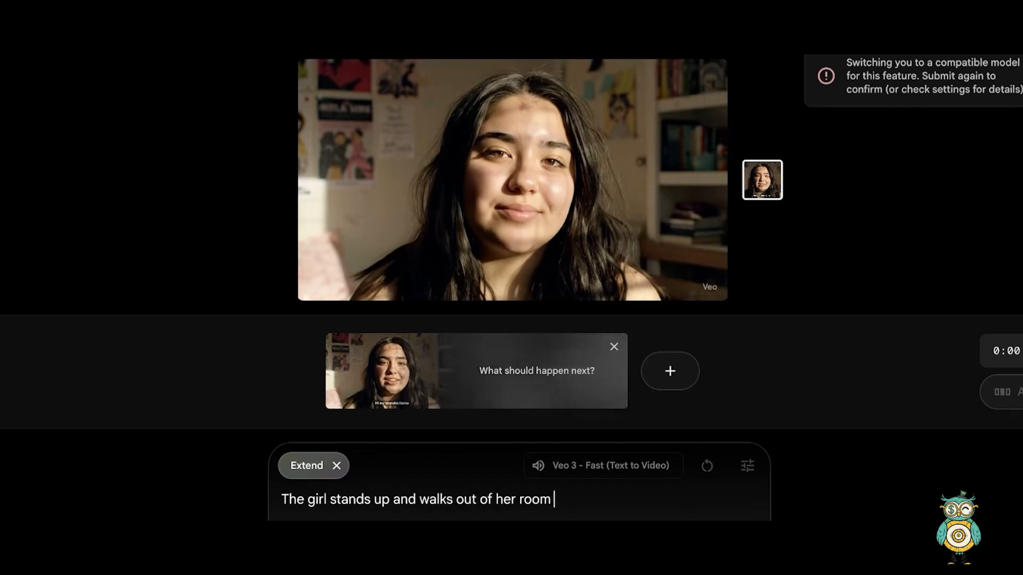
text(to her house)
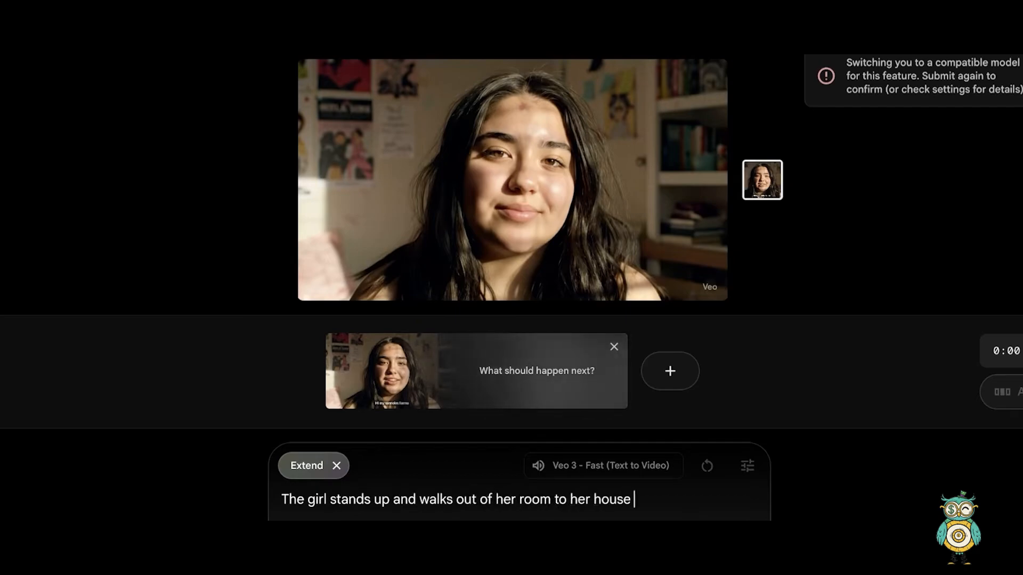
- Finish the extended shot's prompt with "and says" followed by a quoted line welcoming viewers to the named character's home
text( and s)
key(BackSpace)
text(and says 'welco)
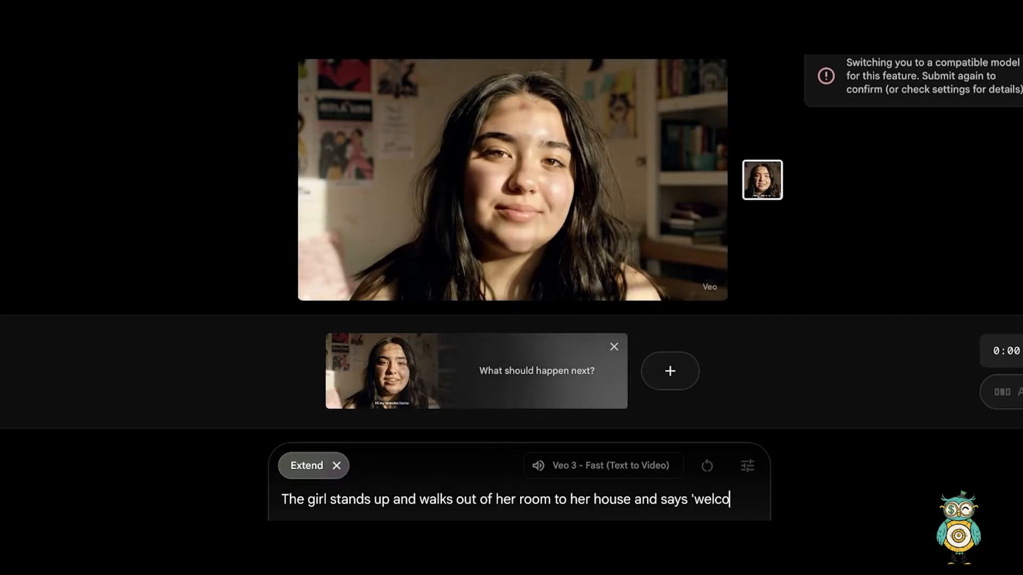
text(me to li)
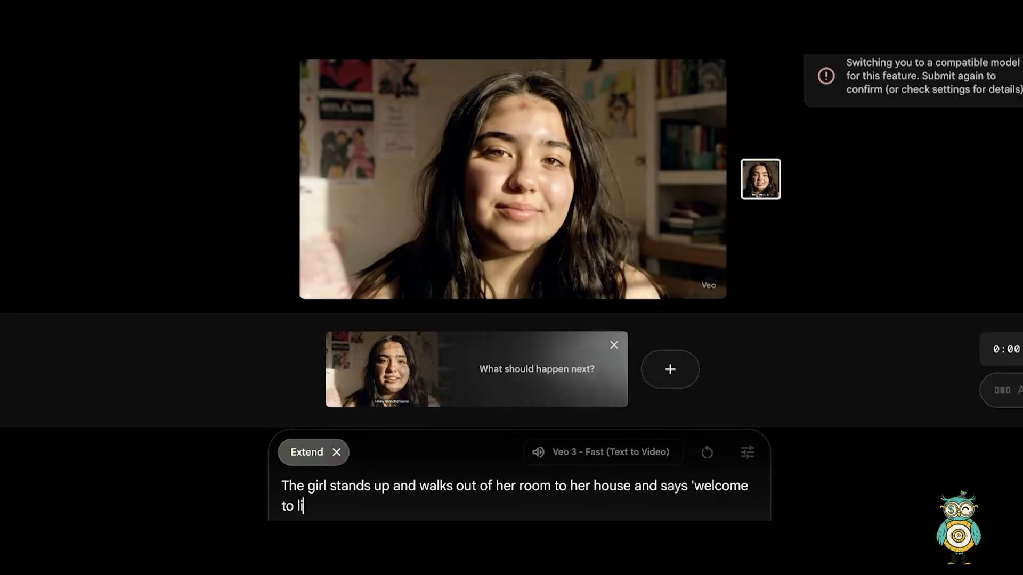
text(annas s)
key(BackSpace)
key(BackSpace)
key(BackSpace)
key(BackSpace)
key(BackSpace)
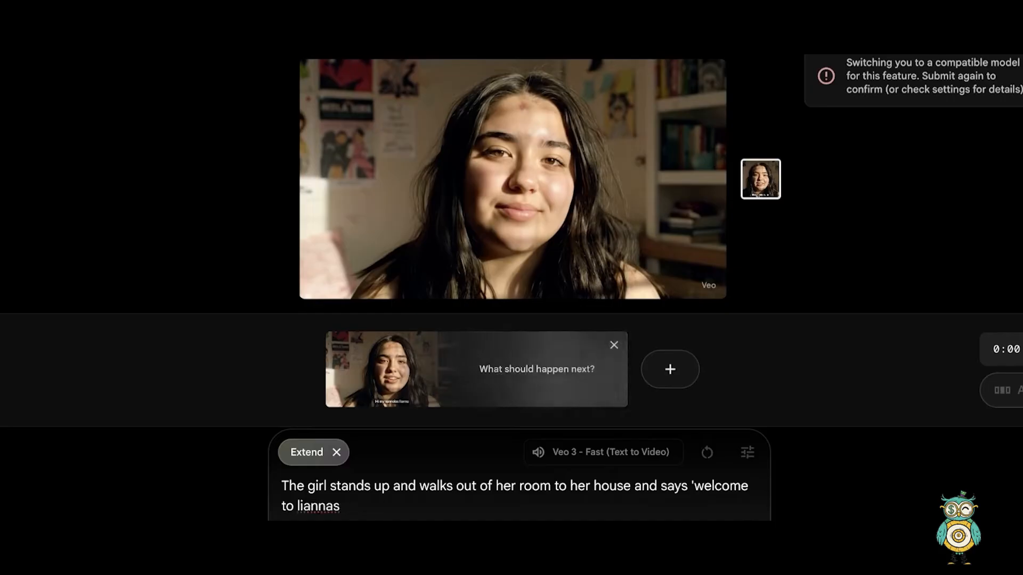
text(homes')
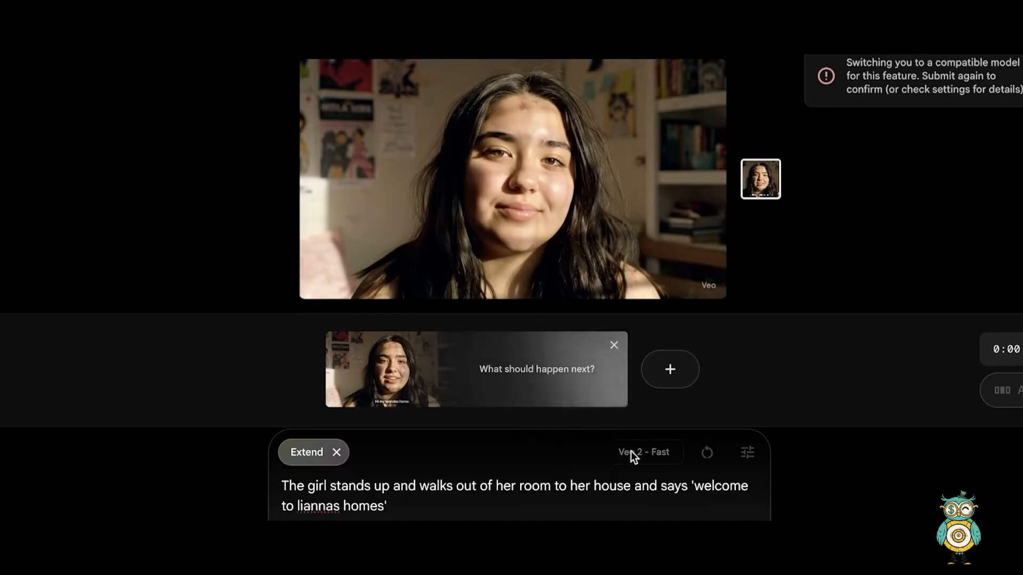
- Set the extended shot's model back to Veo 3 - Fast (Text to Video) and submit its prompt for generation
click(748, 453)
click(670, 365)
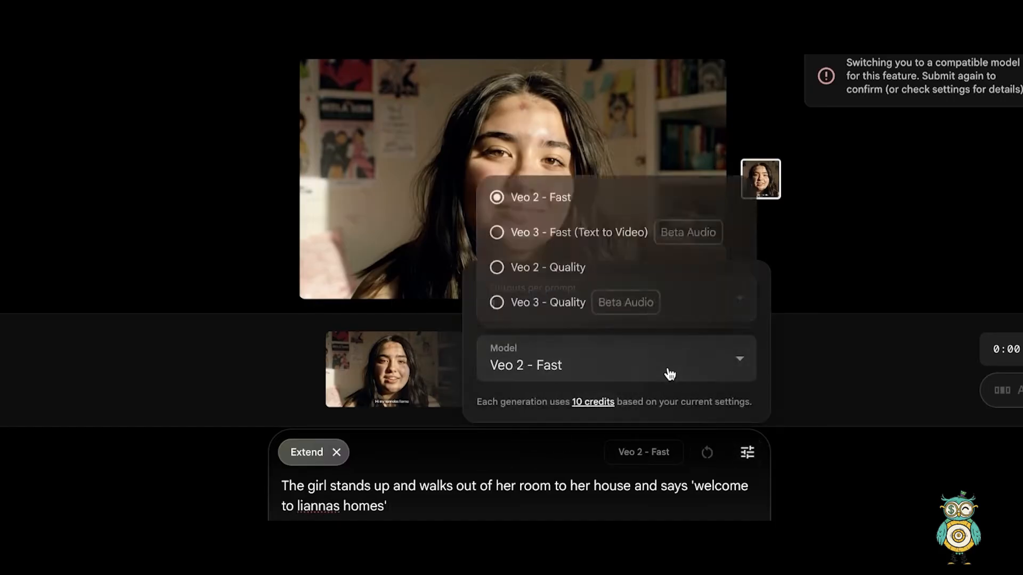
click(590, 490)
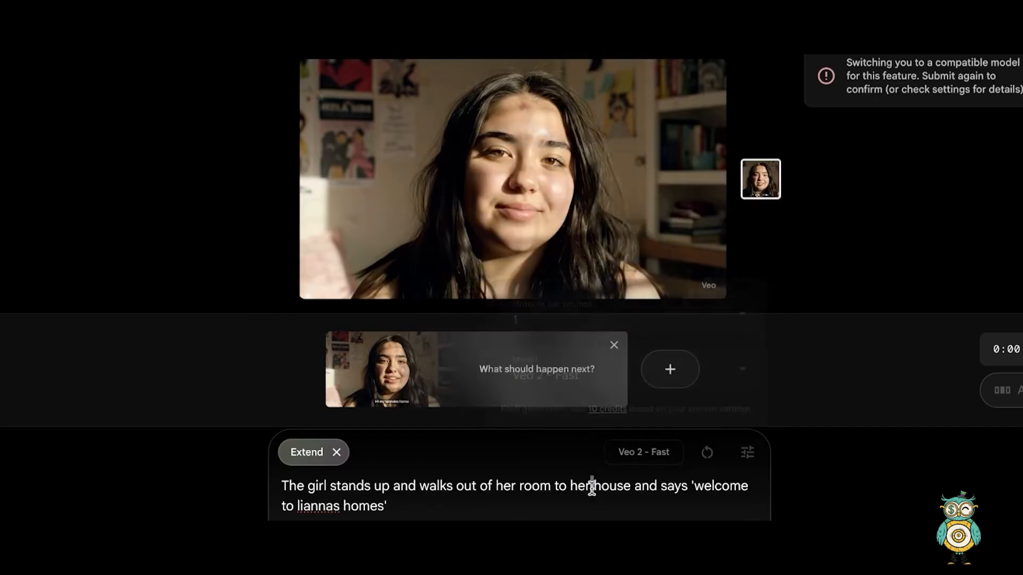
key(ctrl+a)
click(748, 452)
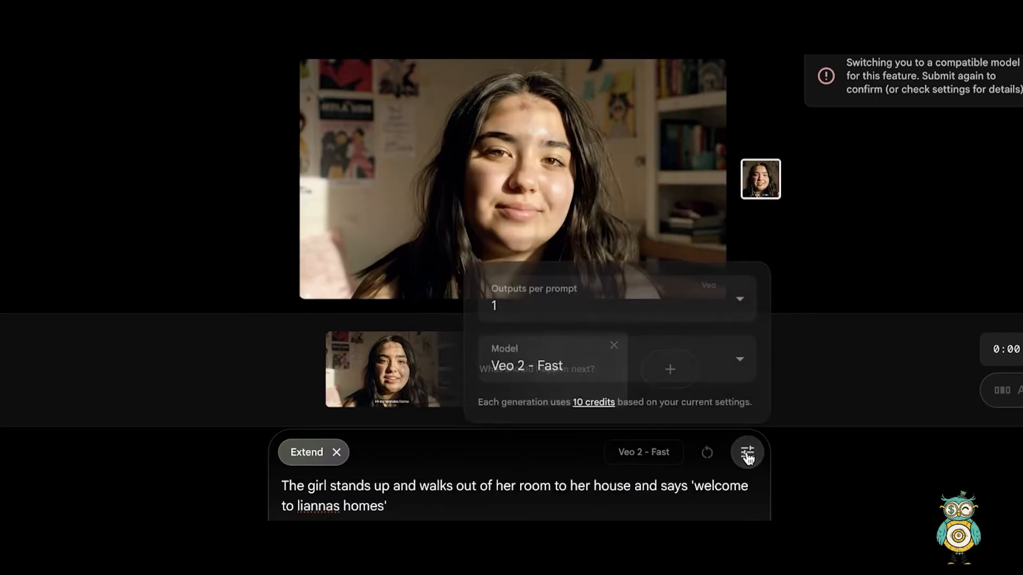
click(725, 376)
click(647, 210)
click(649, 513)
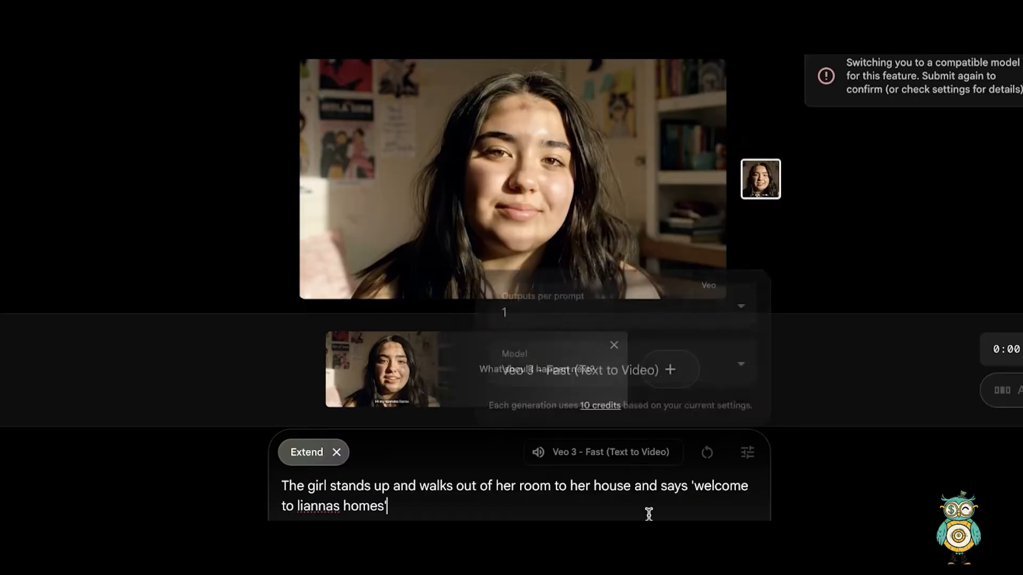
key(Return)
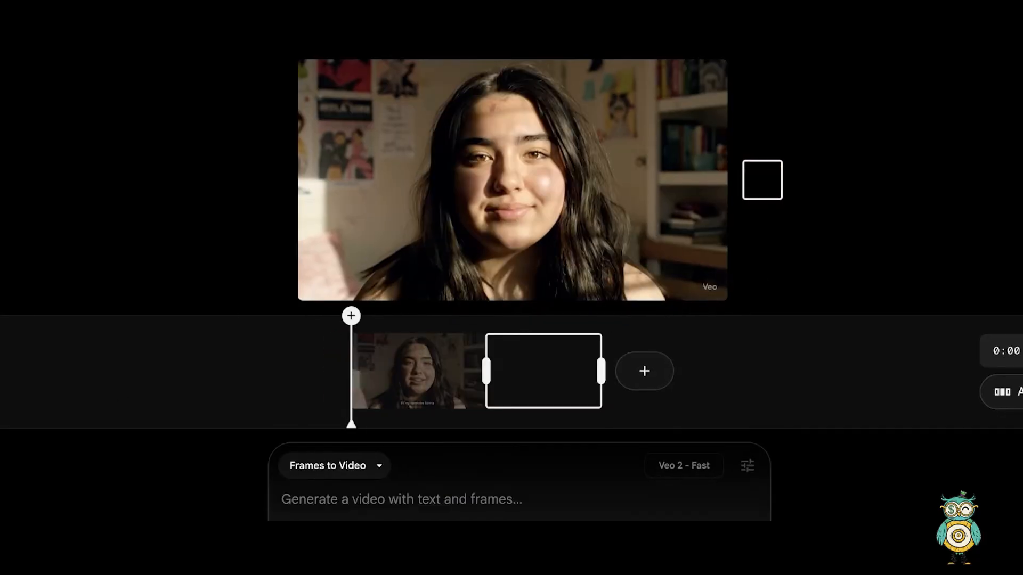
- Play back the character clip in the scene and view it in fullscreen
key(space)
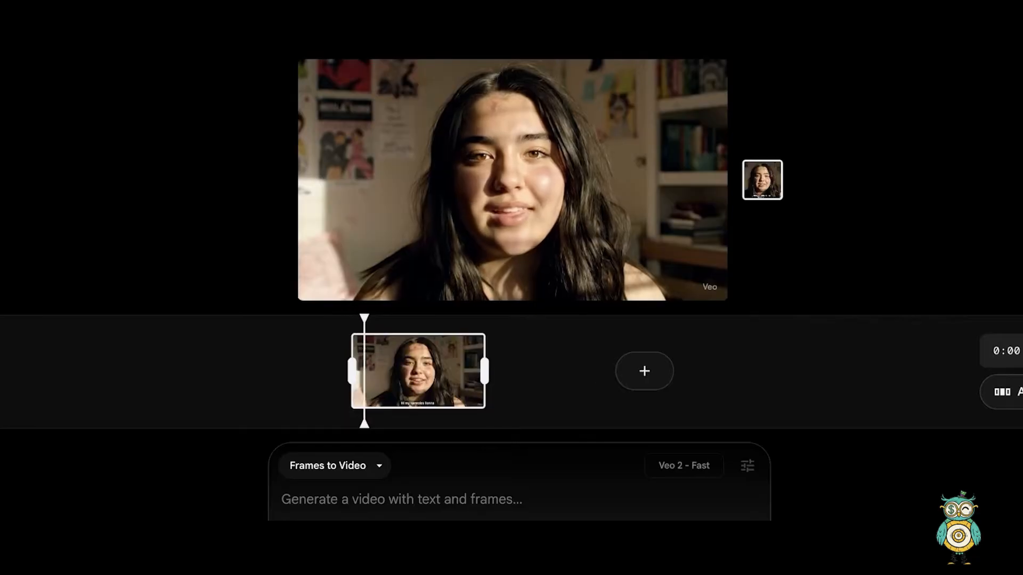
key(XF86AudioLowerVolume)
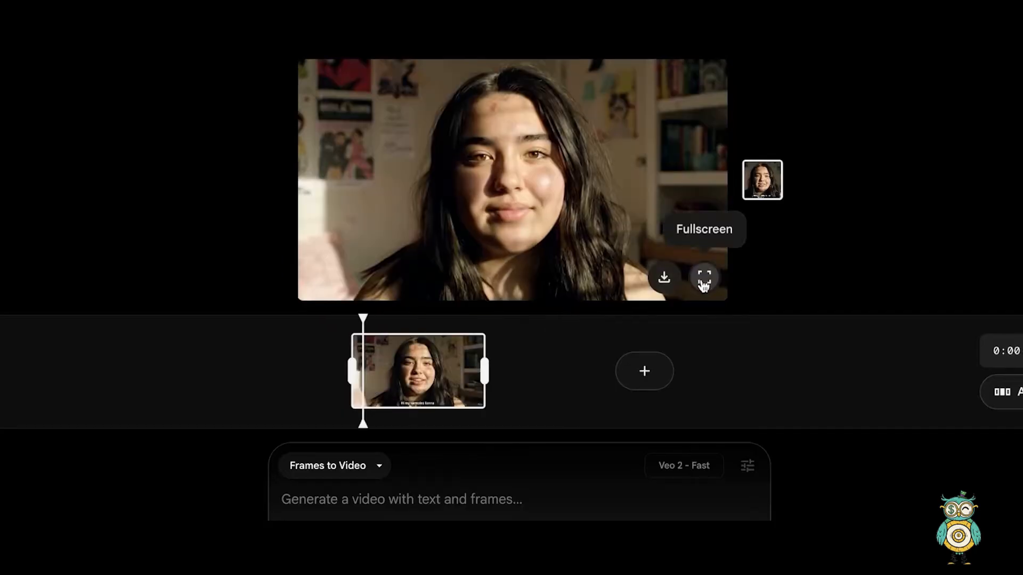
click(704, 277)
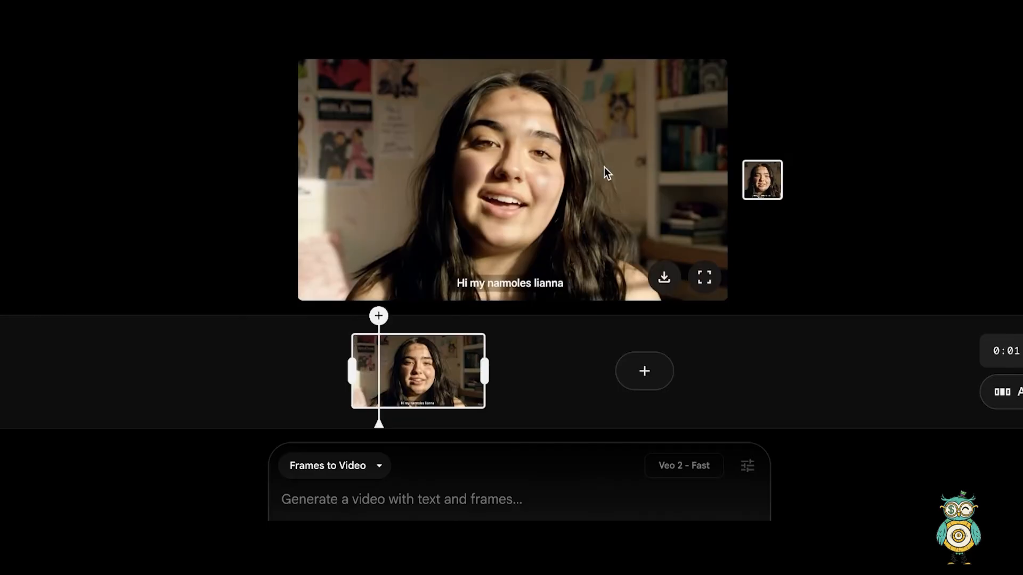
- Start a new Extend shot after the character clip and begin writing its prompt
click(662, 375)
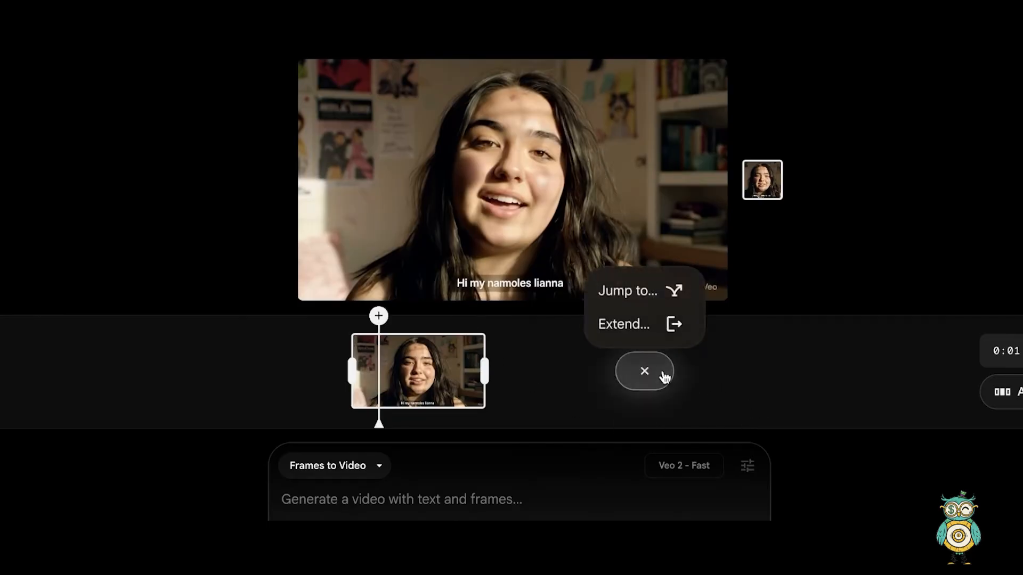
drag(482, 370, 515, 375)
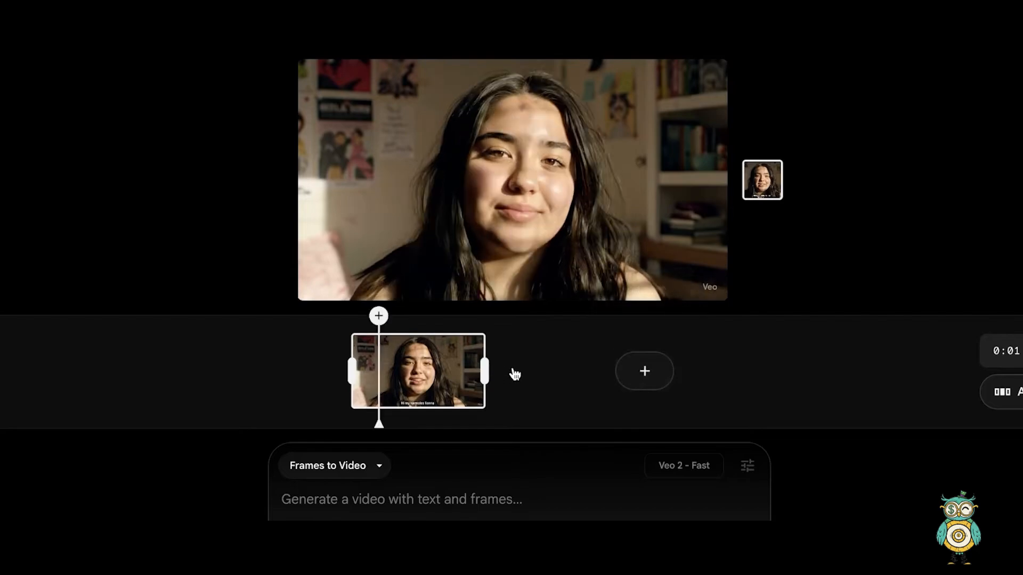
click(621, 379)
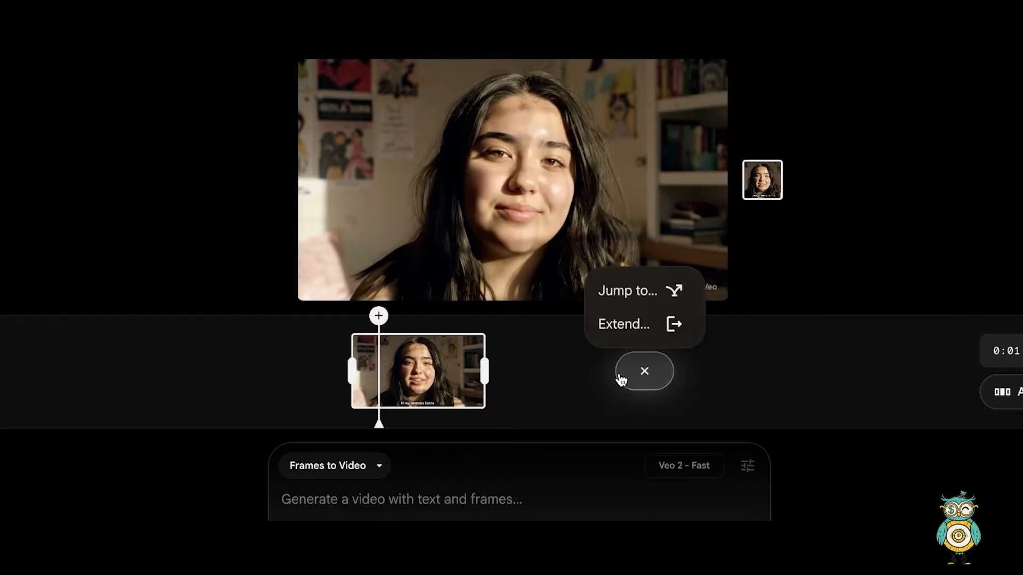
click(651, 326)
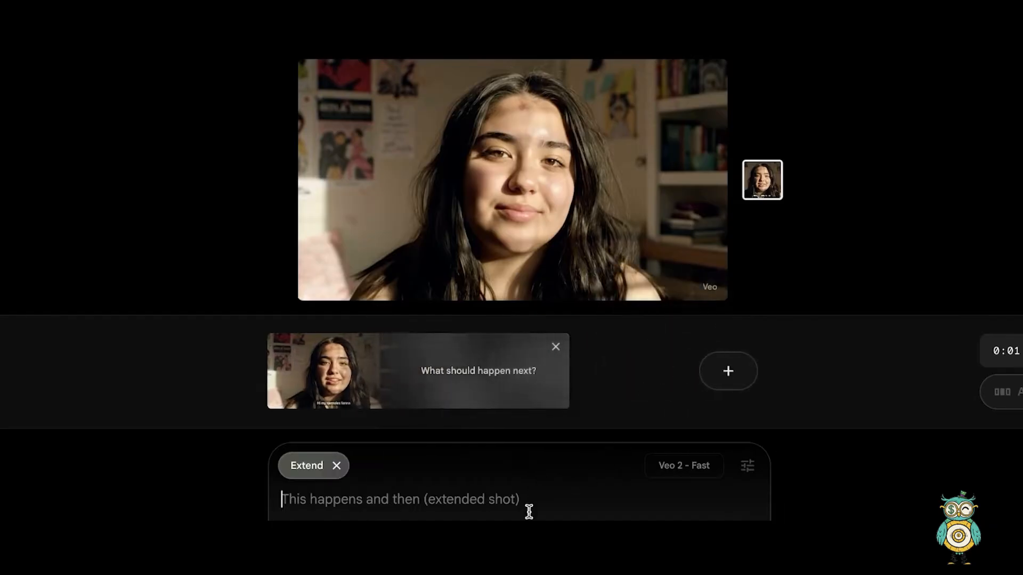
text(s)
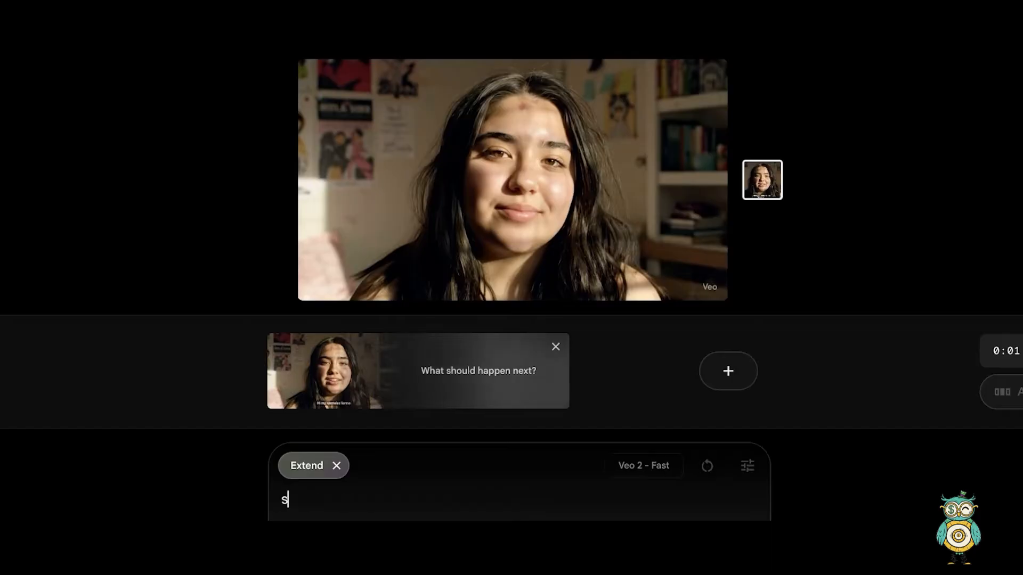
key(BackSpace)
text(the)
key(BackSpace)
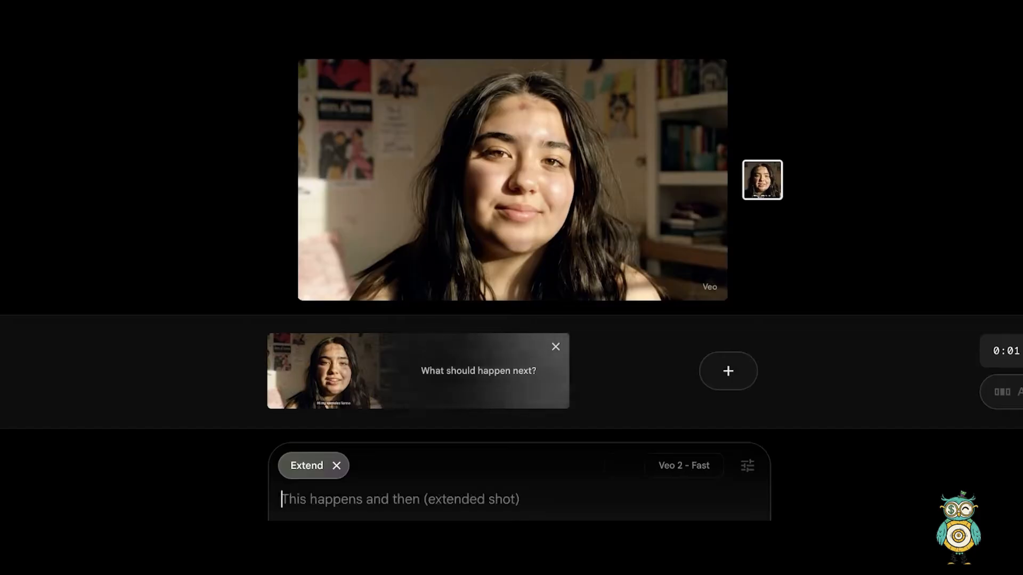